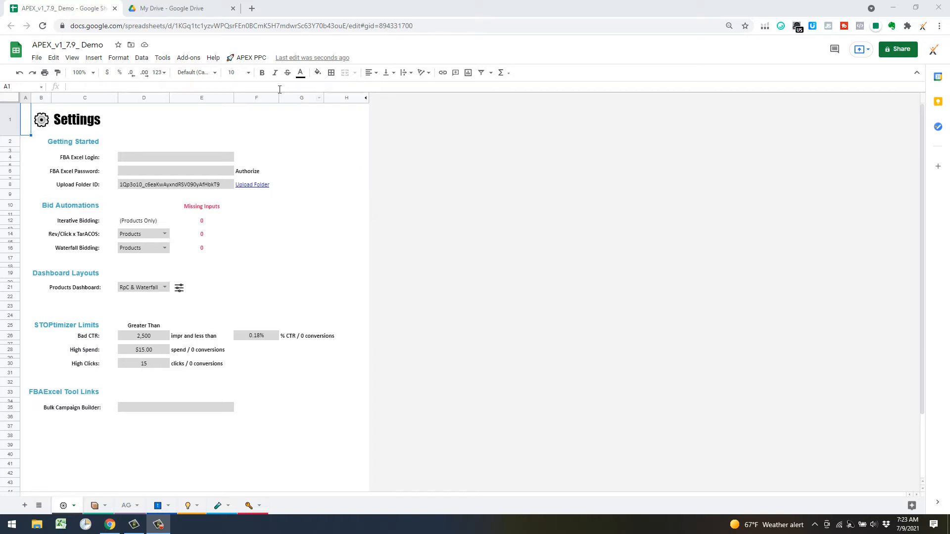
- Look over the APEX PPC onboarding options and locate the FBA Excel Login and Password cells on the Settings sheet
click(252, 58)
mouse_move(261, 75)
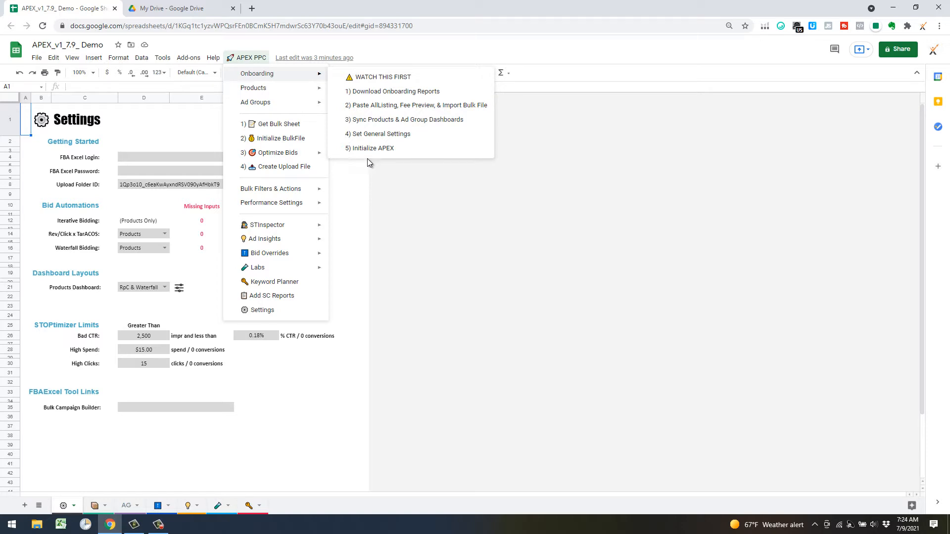
click(452, 225)
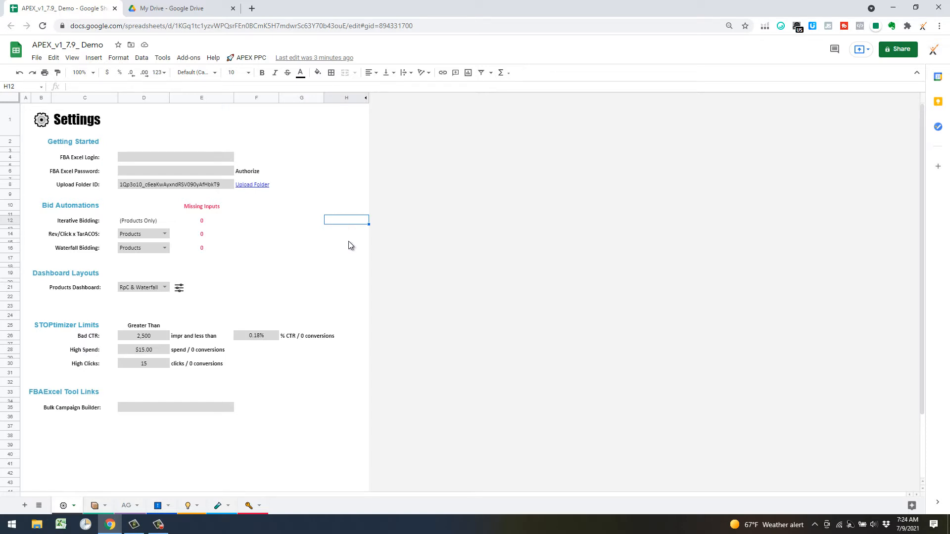
click(180, 162)
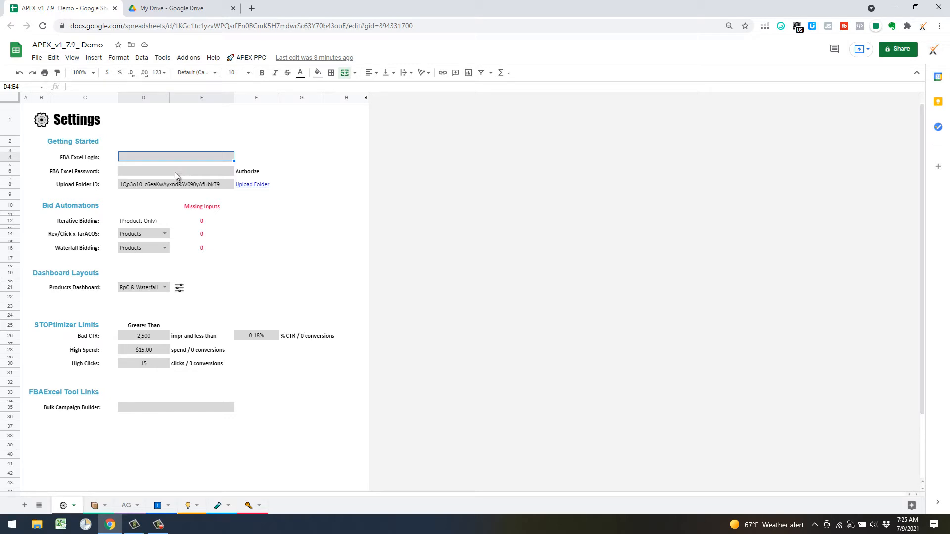
click(173, 172)
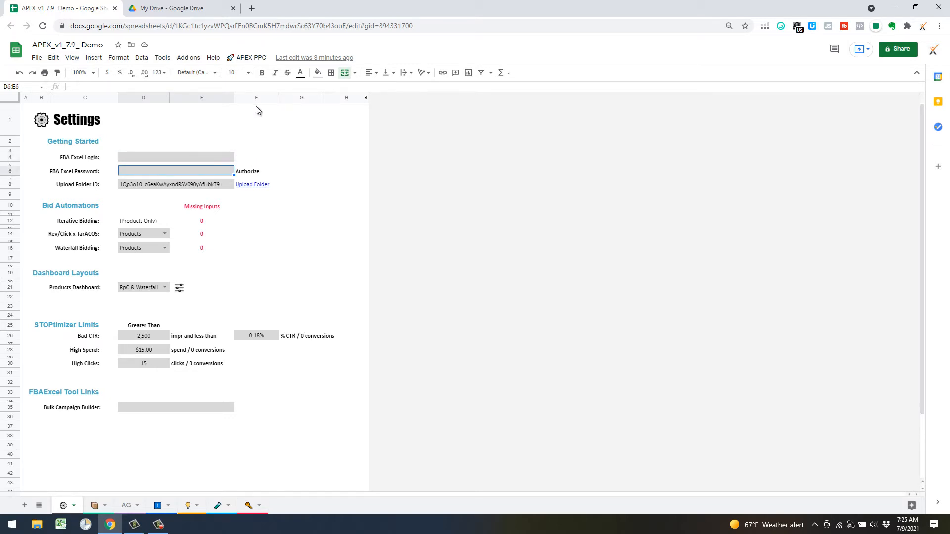
- Run the onboarding command Sync Products & Ad Group Dashboards and proceed with the script's authorization request
click(244, 61)
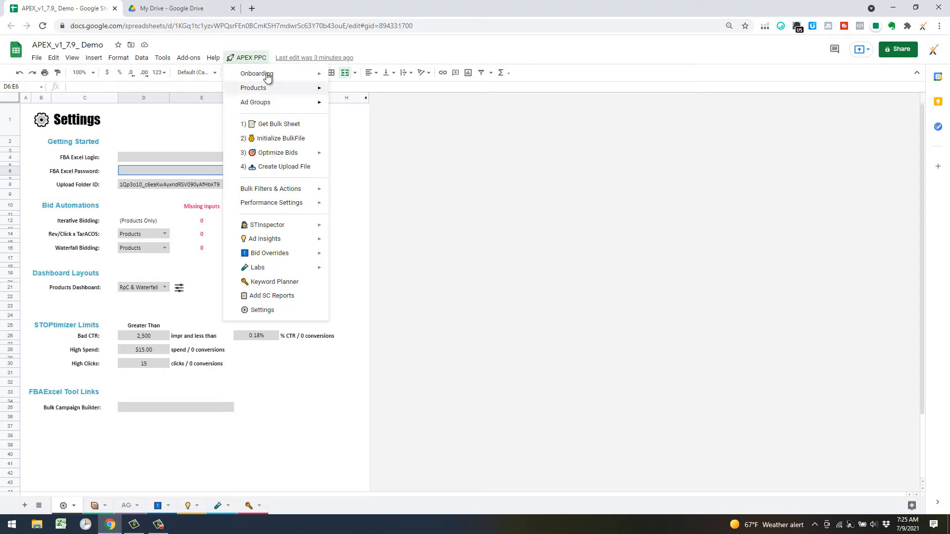
mouse_move(293, 76)
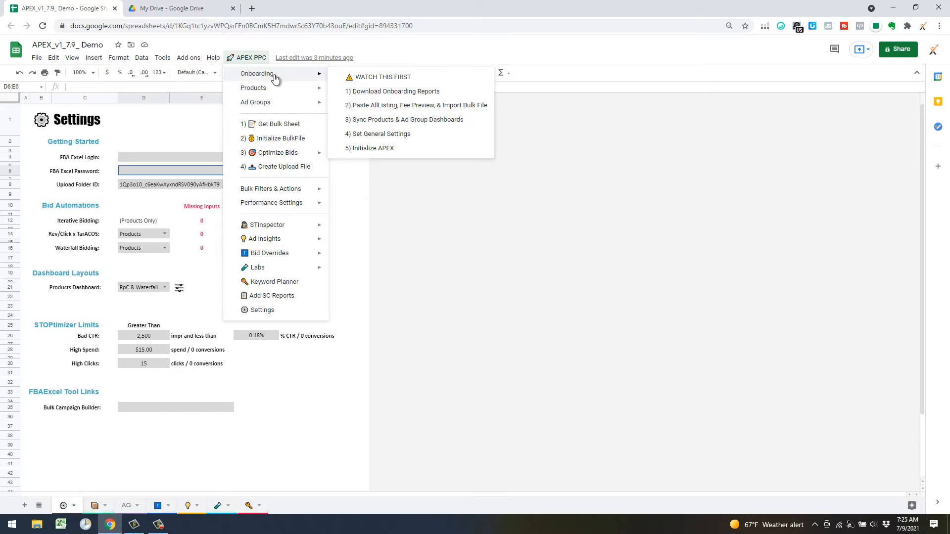
click(410, 119)
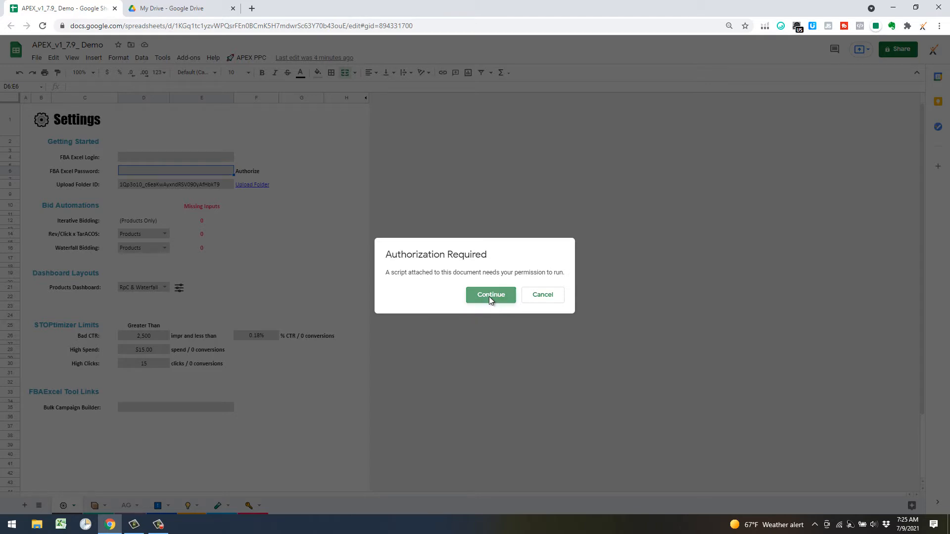
click(490, 297)
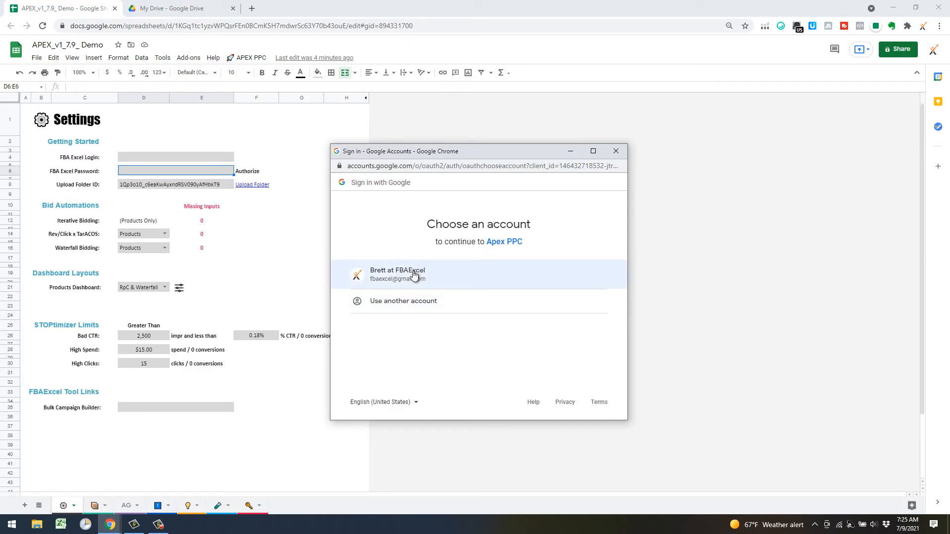
- Authorize Apex PPC with the listed Google account, proceeding past the unverified-app warning and allowing the requested access
click(414, 275)
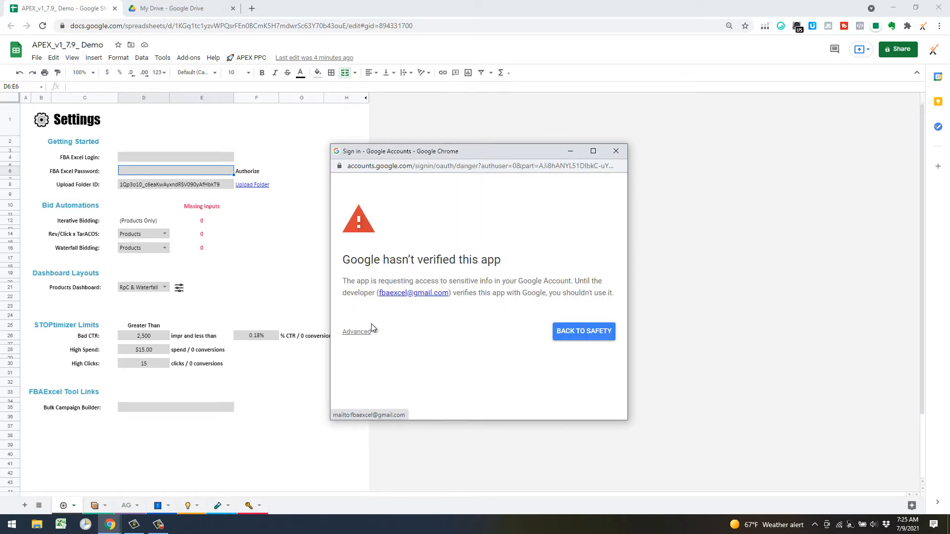
click(357, 332)
scroll(424, 339, down, 1)
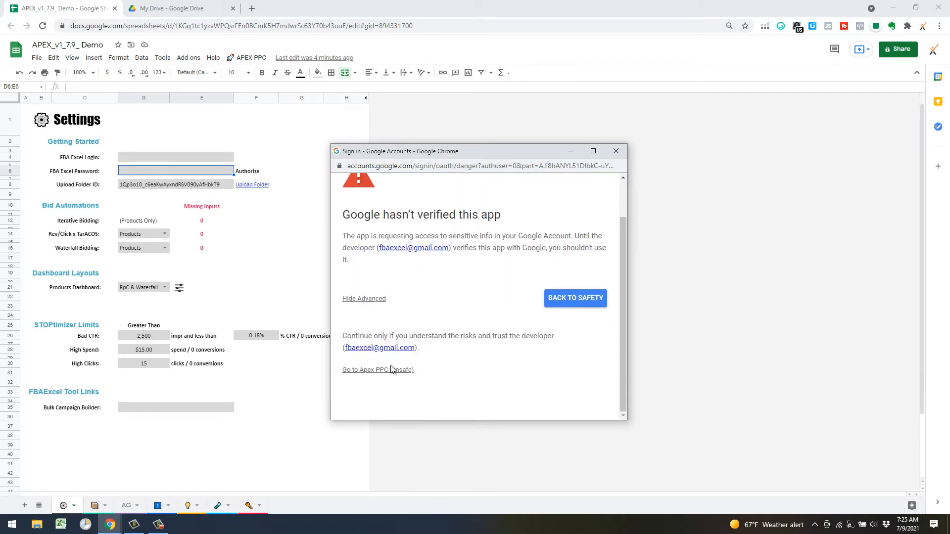
click(407, 370)
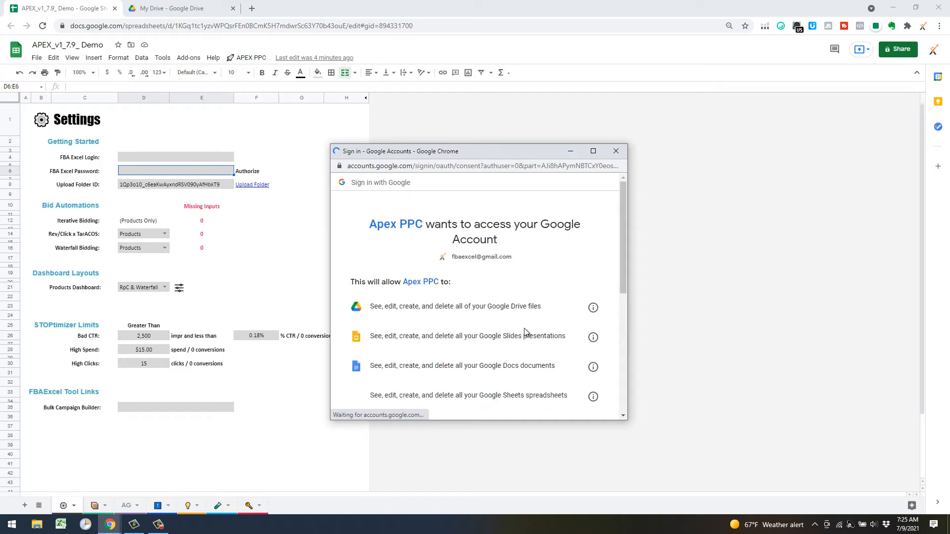
scroll(530, 303, down, 5)
click(584, 374)
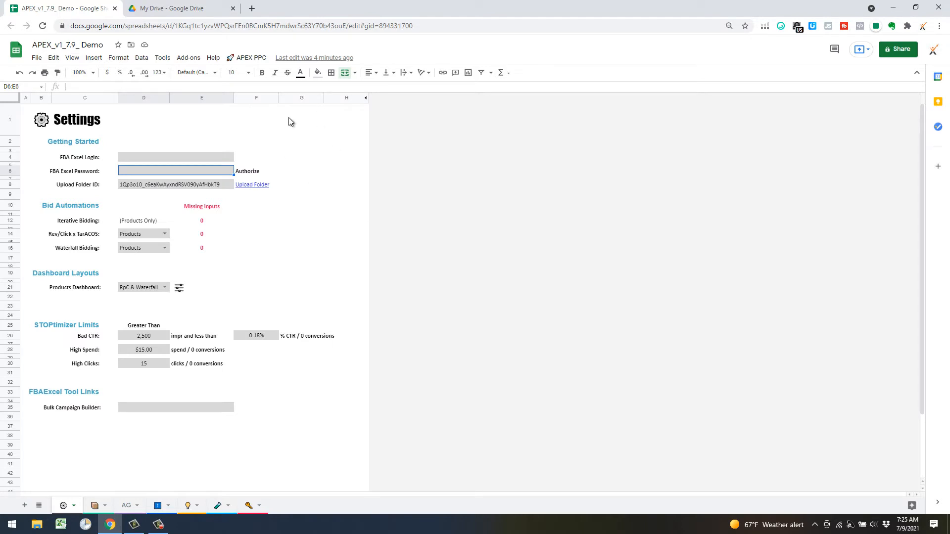
- Run the onboarding command Download Onboarding Reports to open the Amazon report windows
click(301, 213)
click(249, 58)
mouse_move(262, 75)
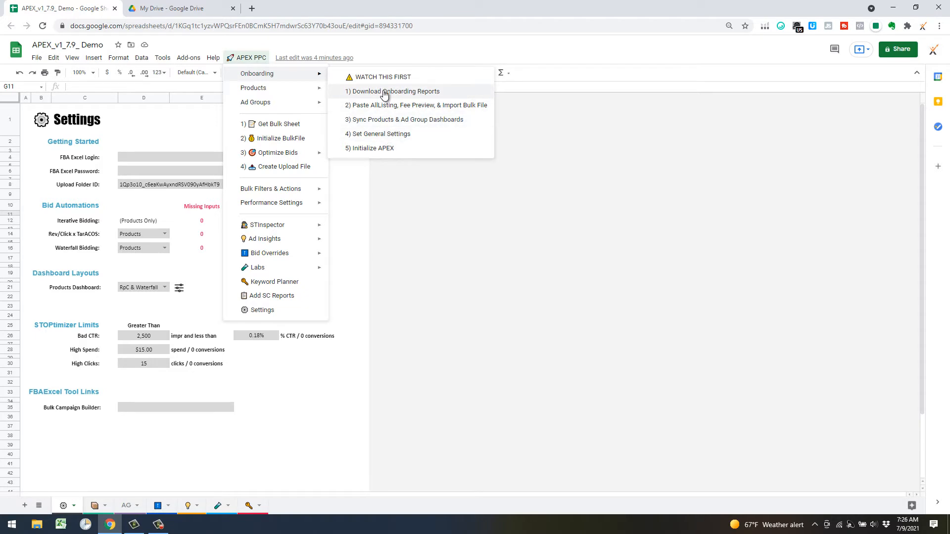
click(385, 93)
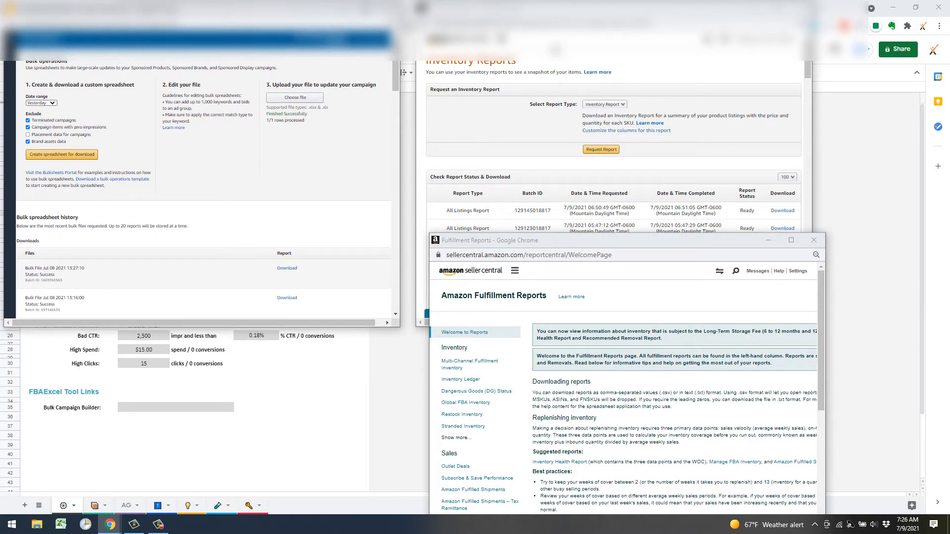
- View the available report types in the Inventory Reports window without changing the selected type
click(562, 35)
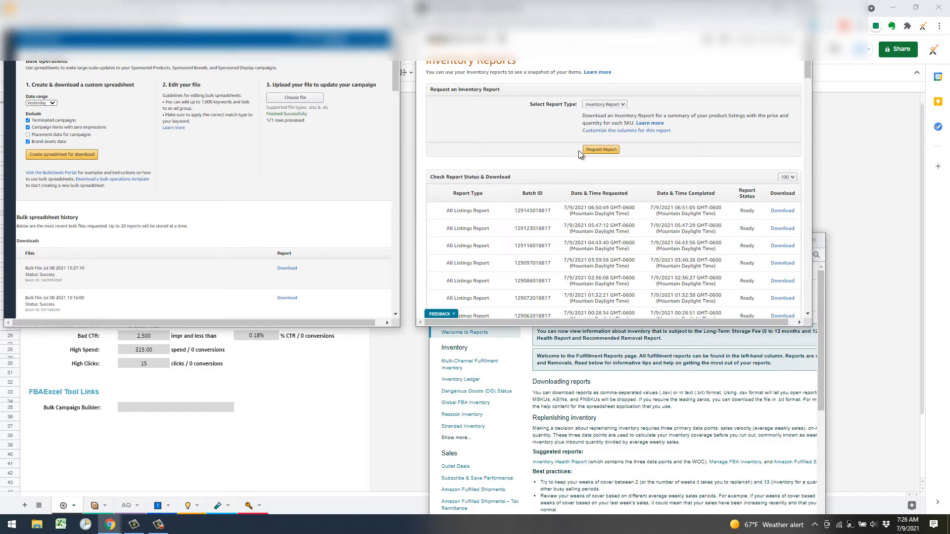
click(622, 105)
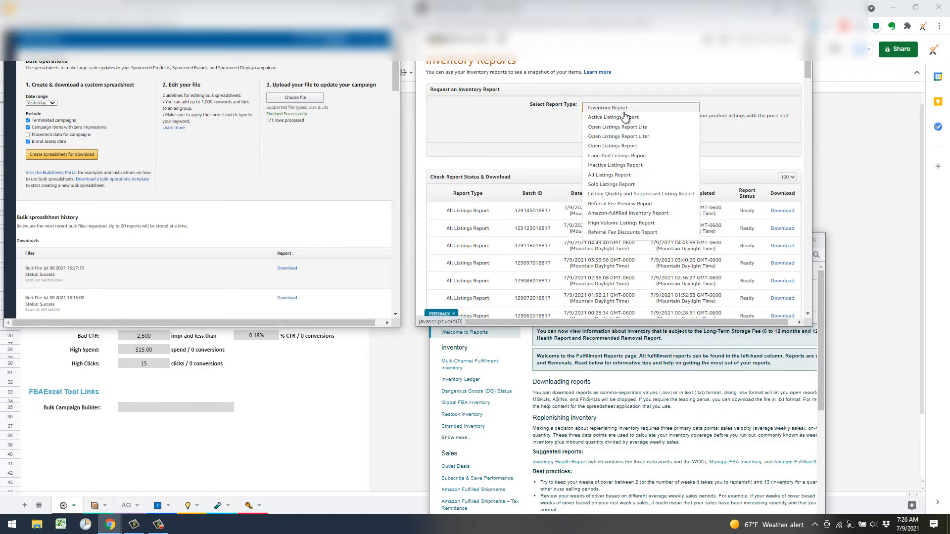
click(699, 82)
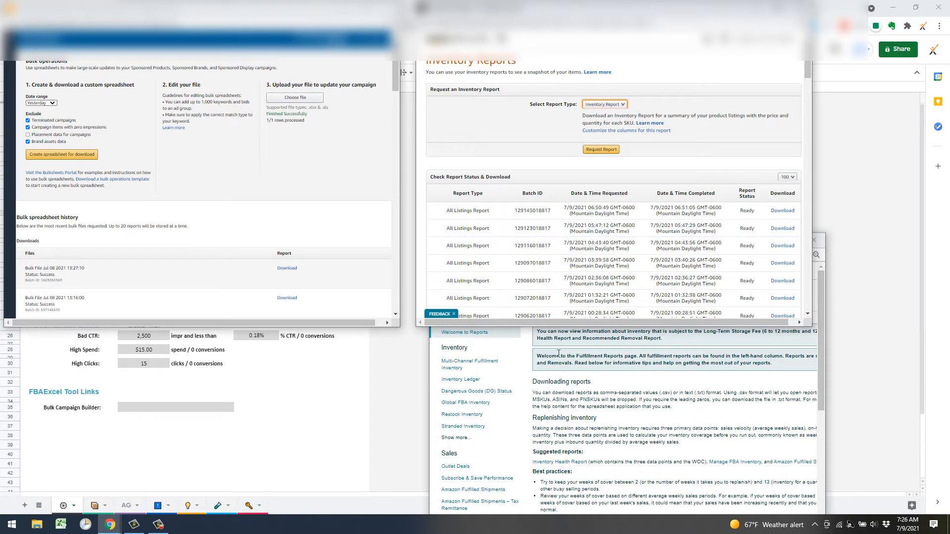
- Open the Fee Preview report under Payments in Amazon Fulfillment Reports and widen the window to view its download requests
click(521, 349)
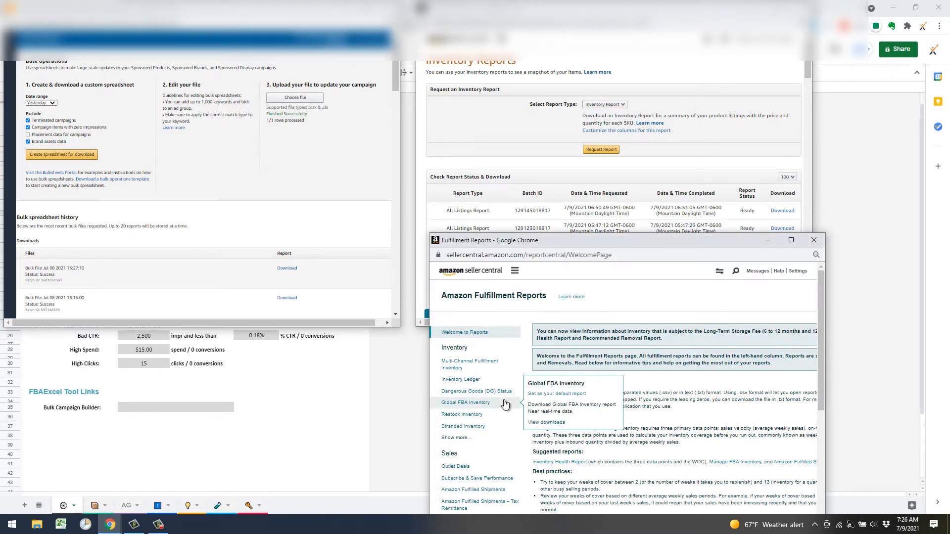
scroll(498, 403, down, 1)
scroll(498, 402, down, 2)
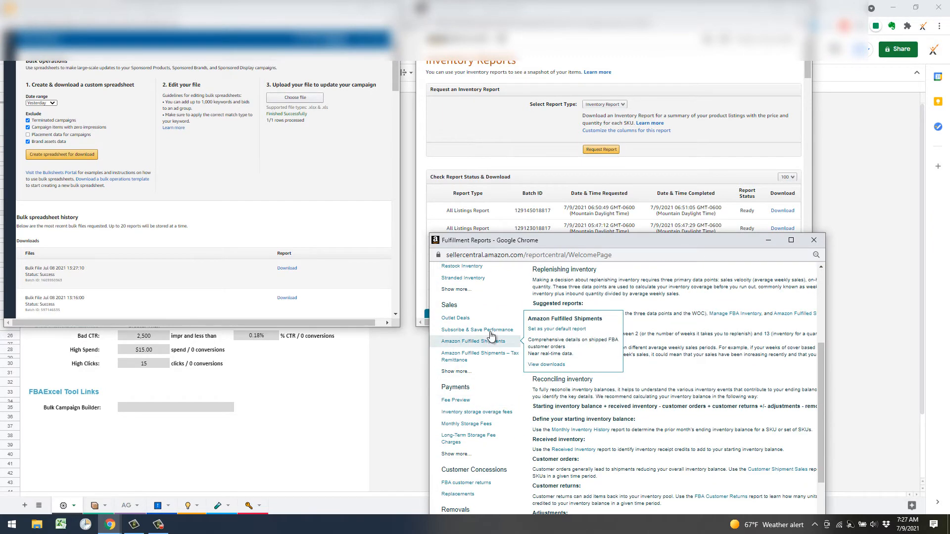
scroll(495, 386, up, 3)
scroll(490, 356, down, 4)
mouse_move(487, 350)
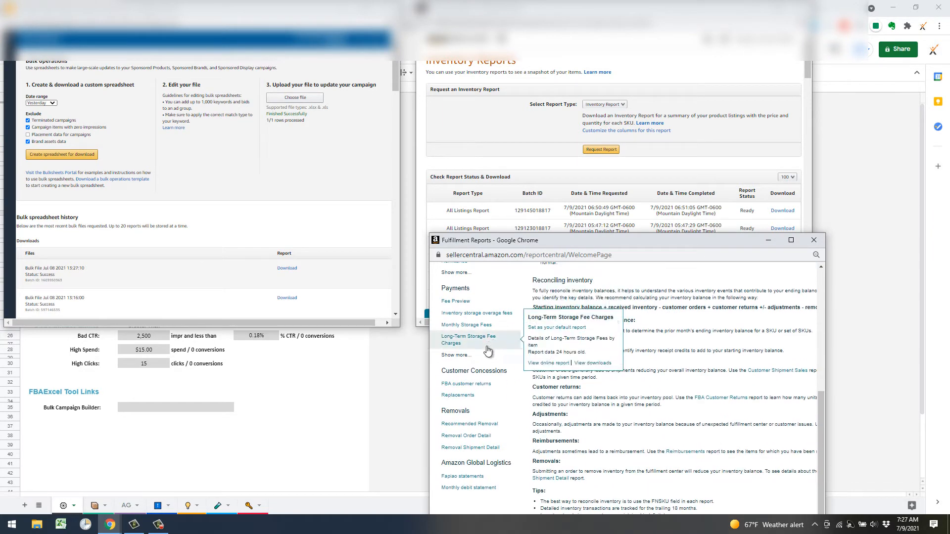
click(461, 303)
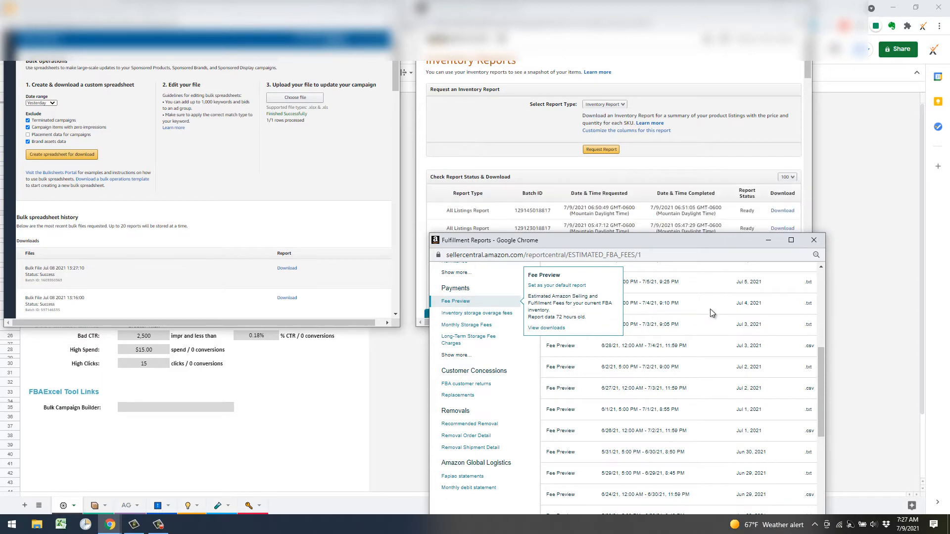
scroll(731, 322, up, 3)
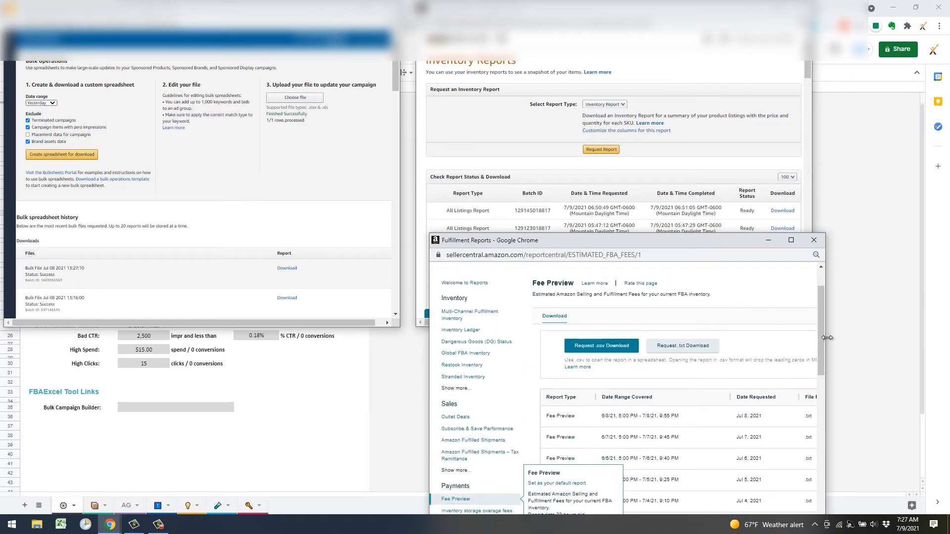
drag(825, 342, 923, 344)
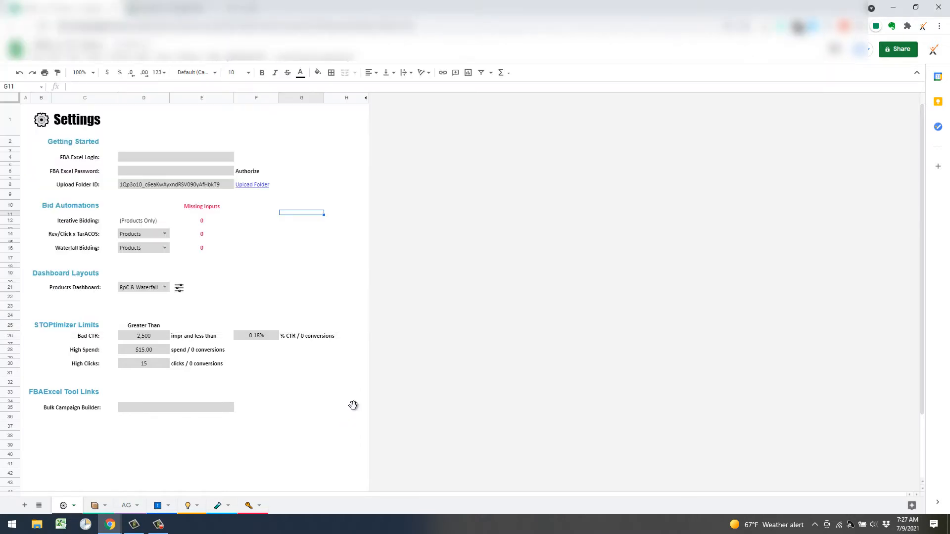
- Switch to Google Drive, expand the My Drive folder tree and view its options for creating a new folder
click(345, 425)
click(184, 10)
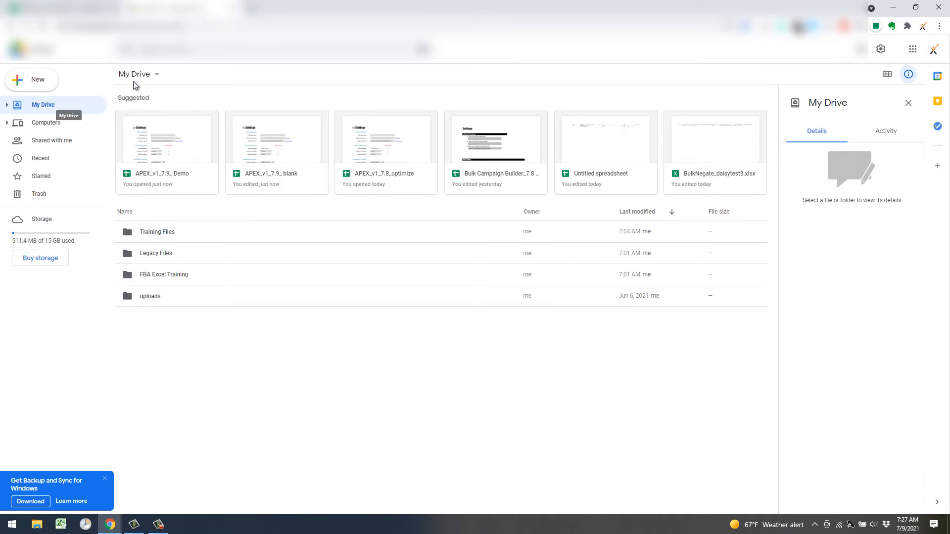
click(7, 105)
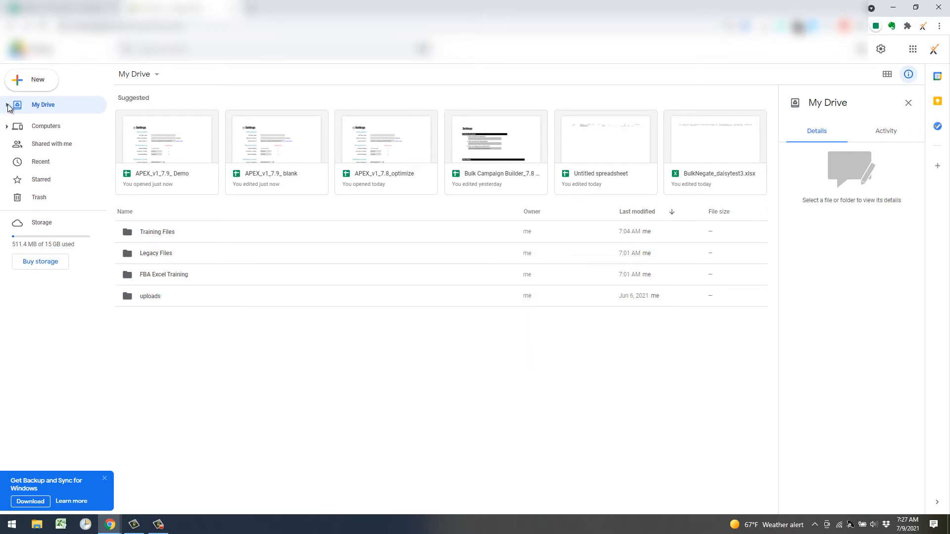
right_click(39, 111)
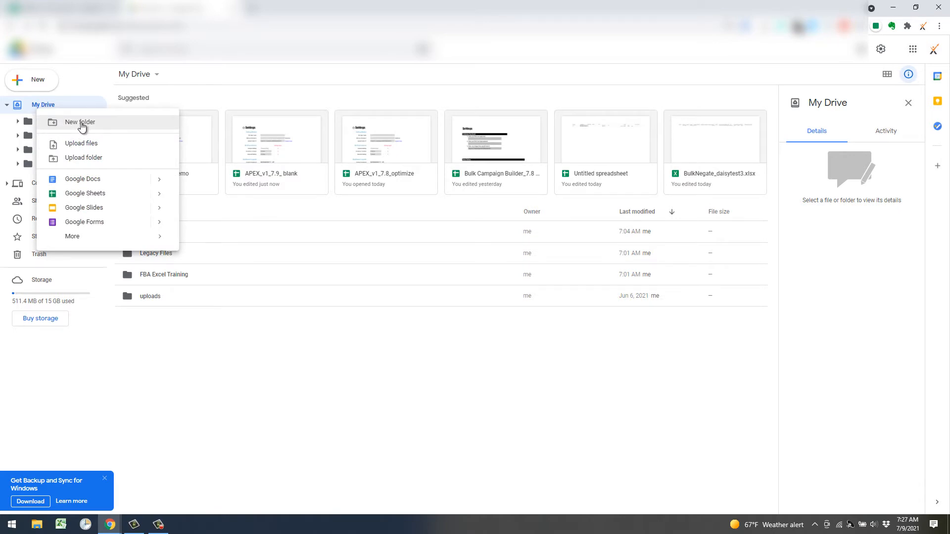
click(144, 396)
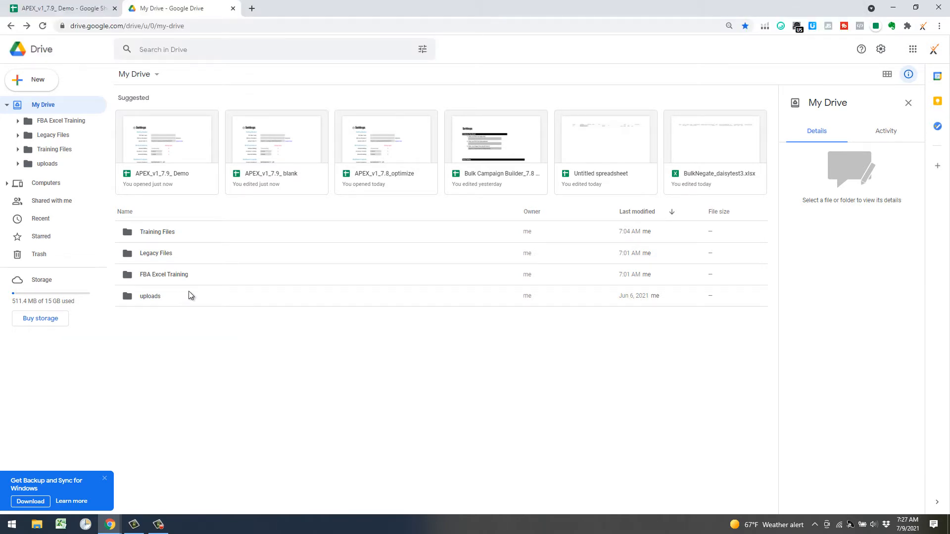
- Open the uploads folder in My Drive and select the folder ID at the end of its web address
click(183, 298)
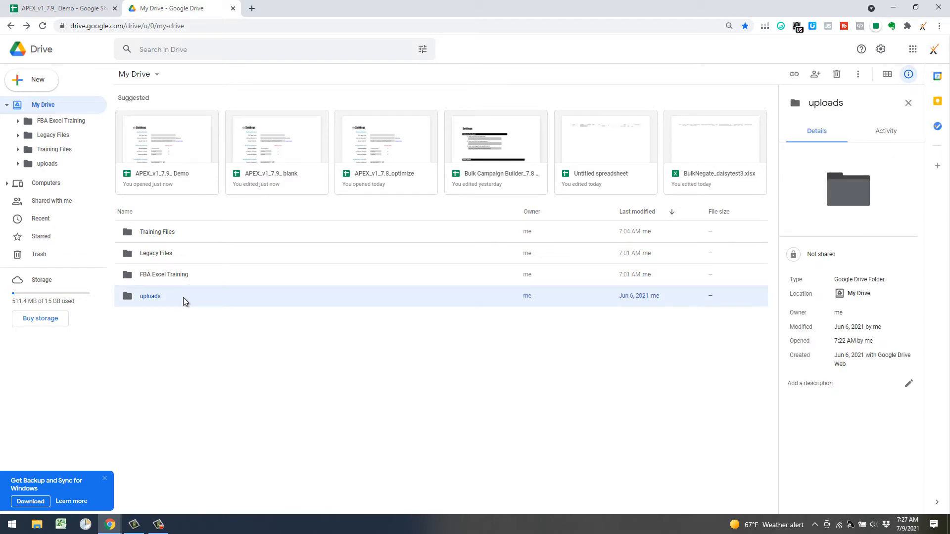
double_click(183, 298)
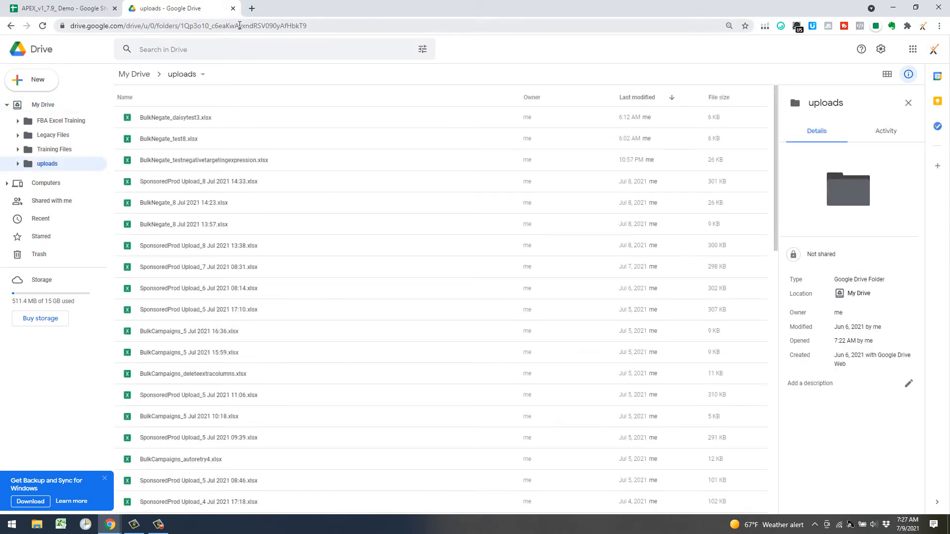
click(239, 27)
double_click(239, 27)
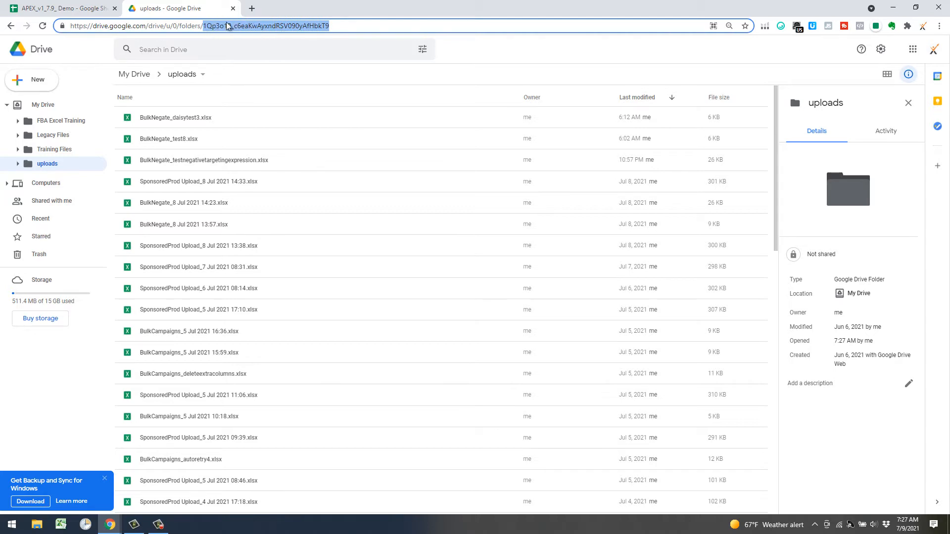
- Return to the APEX_v1_7.9_ Demo spreadsheet and check the Upload Folder ID cell on the Settings sheet
click(84, 9)
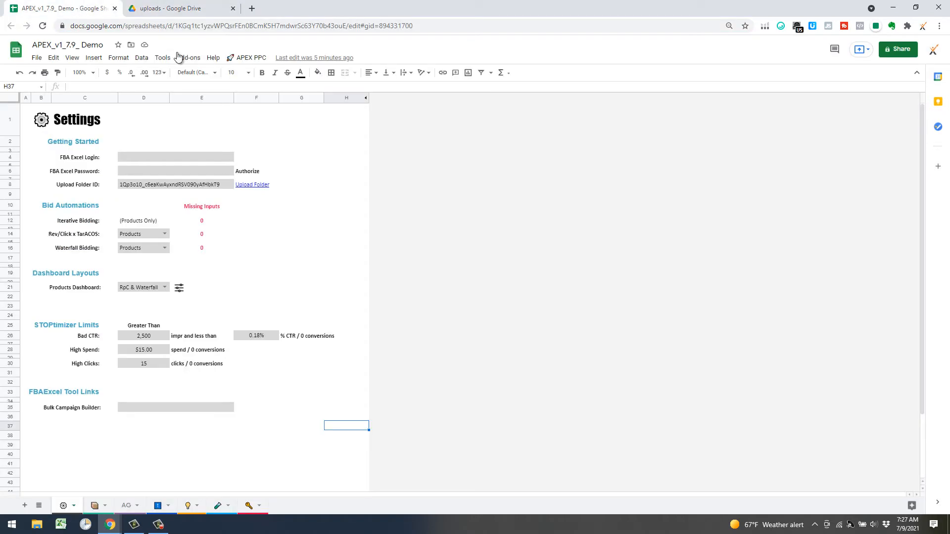
click(138, 185)
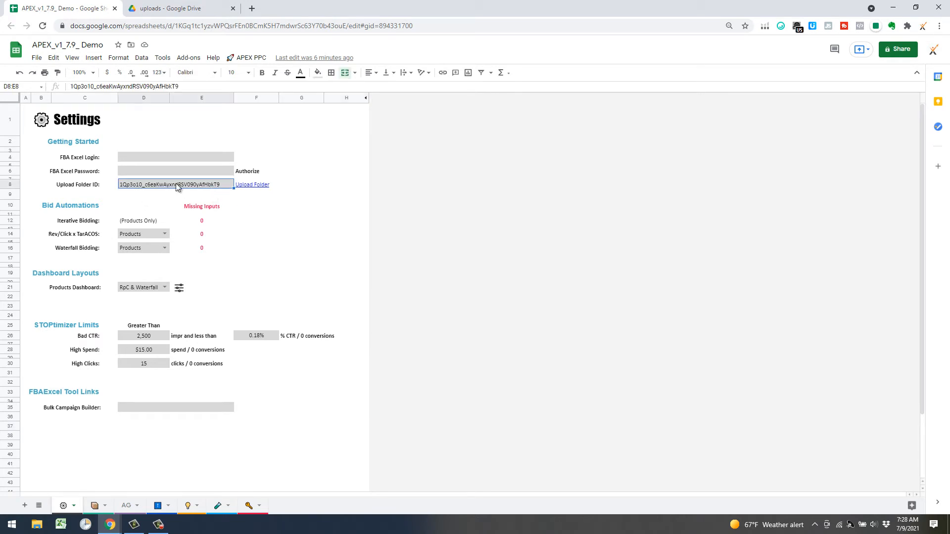
click(308, 208)
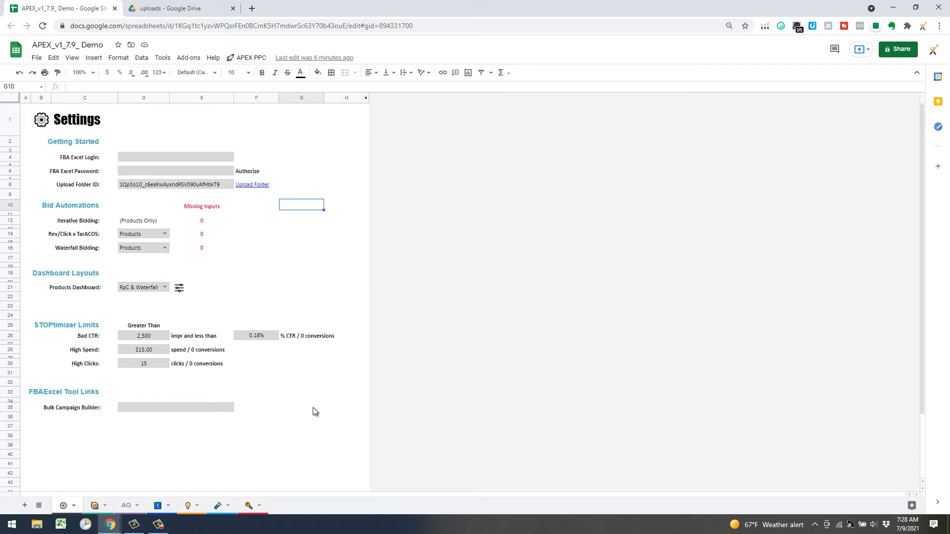
- Switch back to Google Drive and leave the uploads folder for the main My Drive listing
click(146, 10)
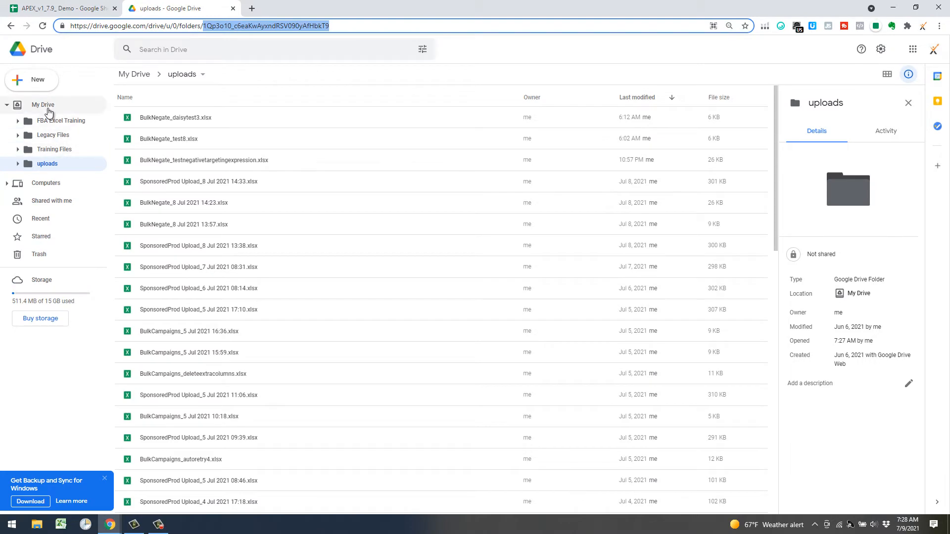
click(48, 109)
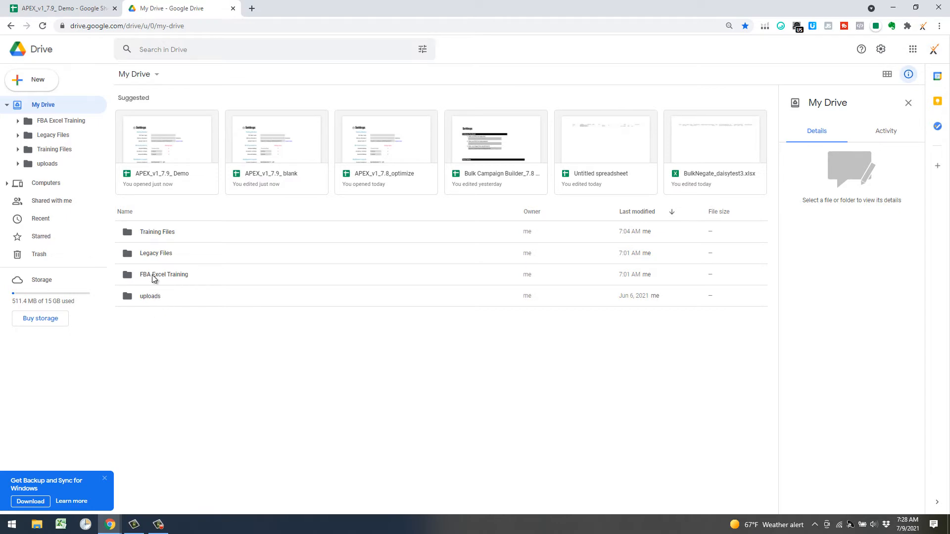
- Open the Training Files folder in Google Drive and view the matching My Drive folder in File Explorer
double_click(155, 234)
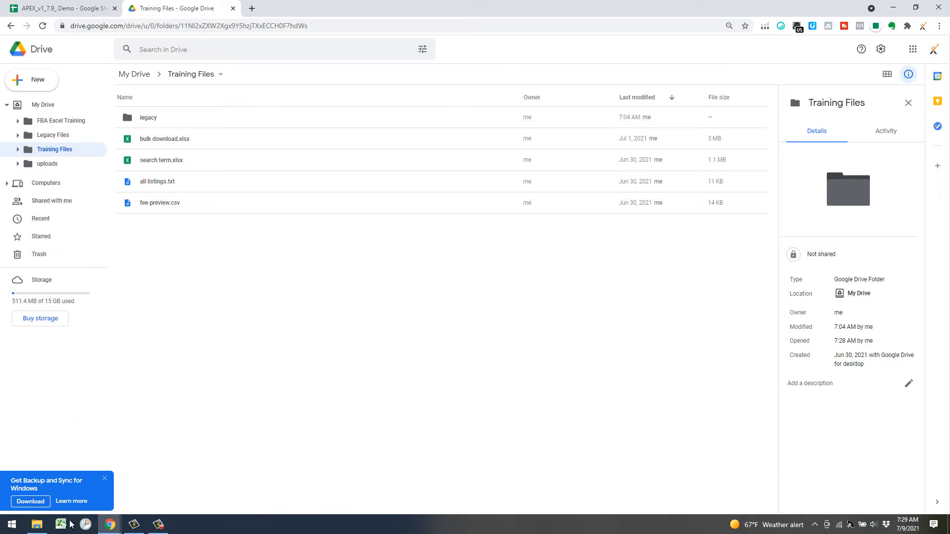
click(37, 524)
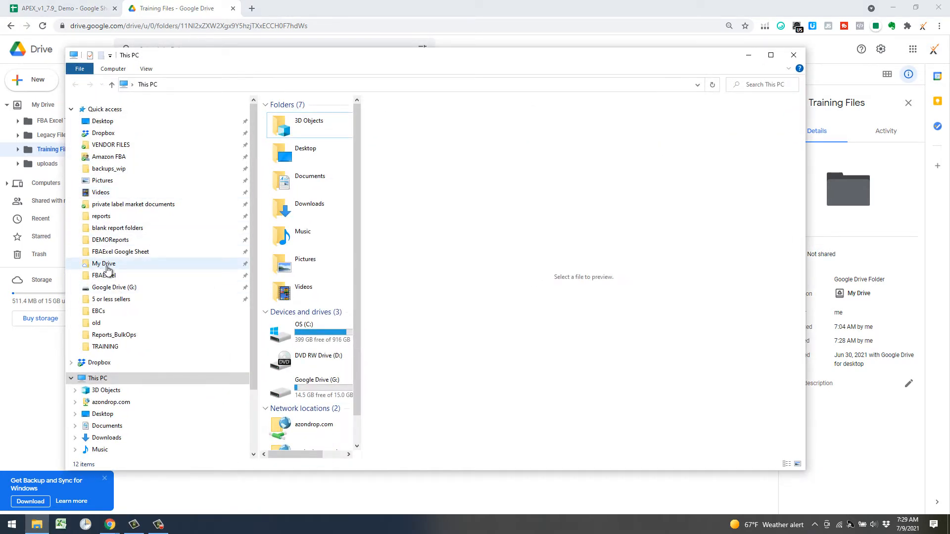
click(105, 266)
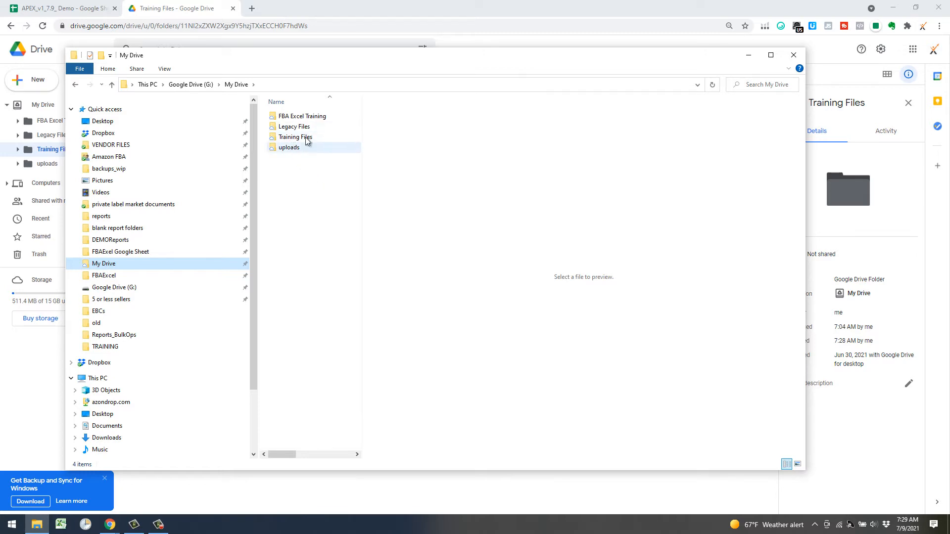
click(366, 10)
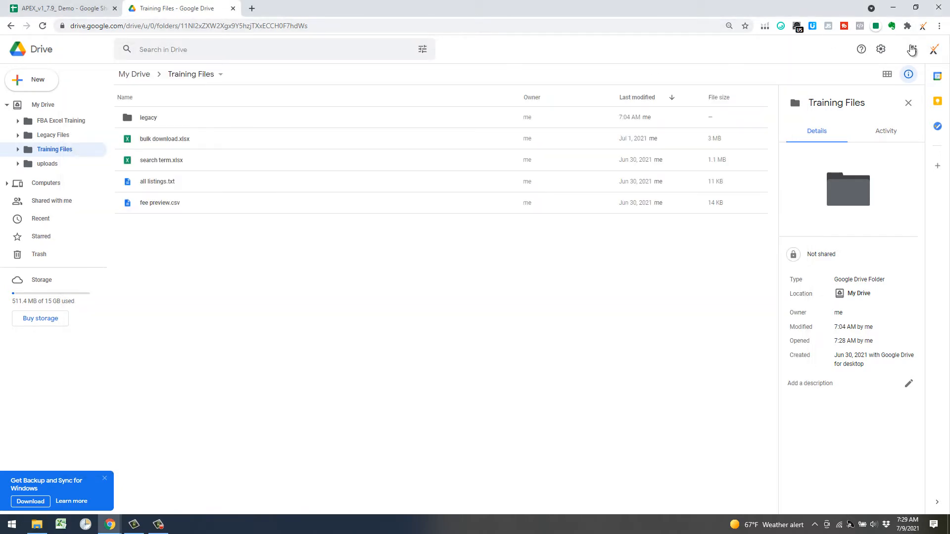
- Check Chrome's advanced download settings for asking where to save each file, and return to the Training Files folder in Drive
click(939, 30)
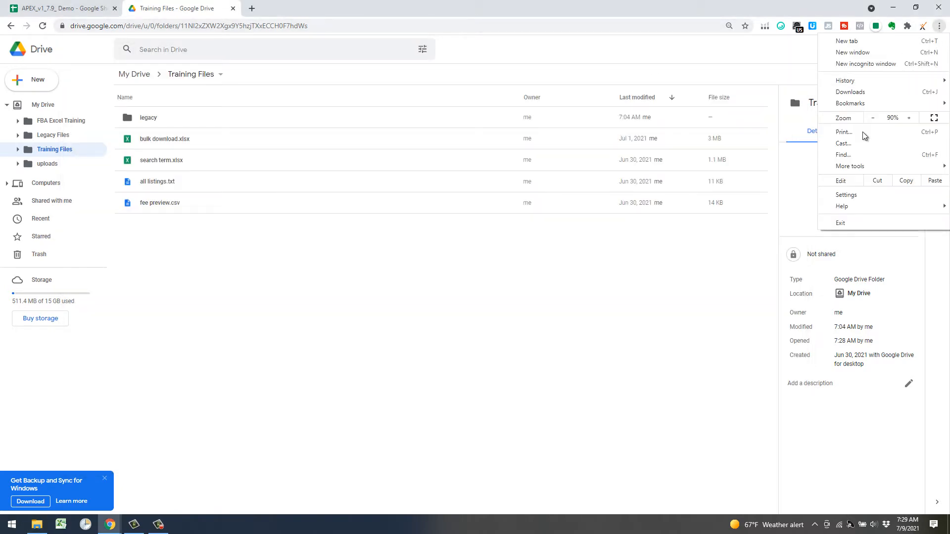
click(854, 194)
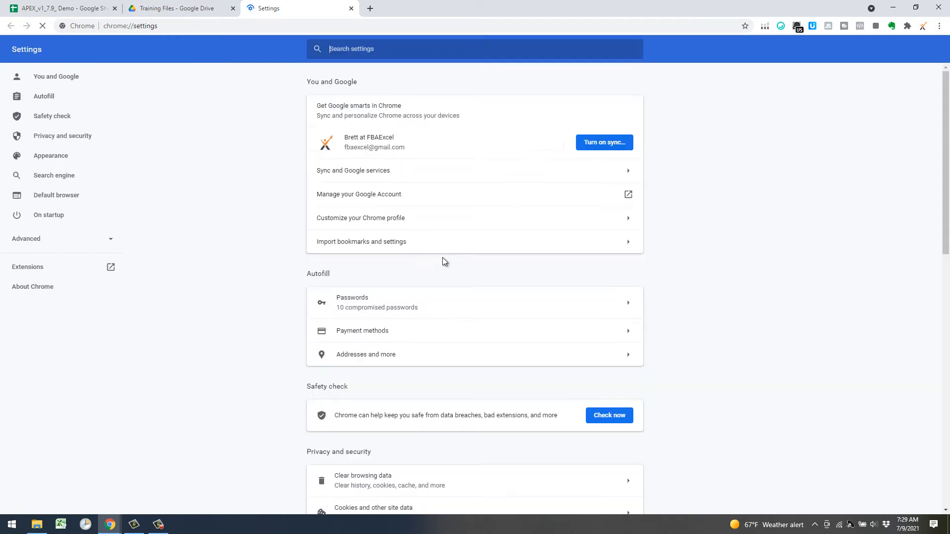
scroll(273, 339, down, 12)
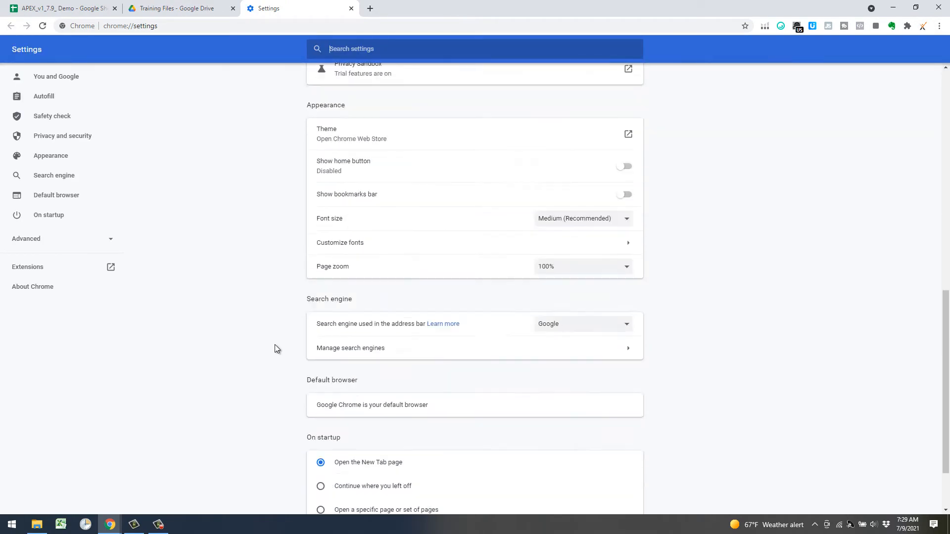
click(468, 474)
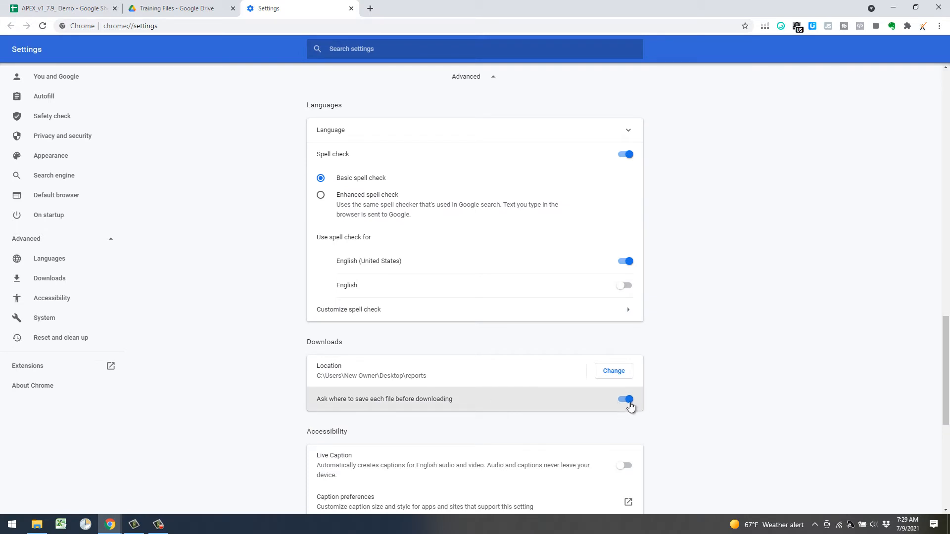
click(173, 10)
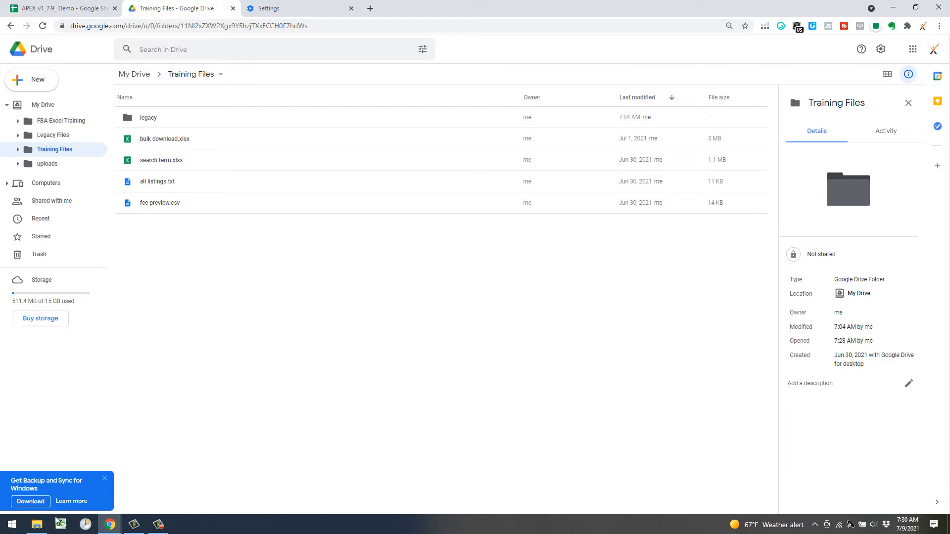
- View the root of the Google Drive (G:) drive in File Explorer and minimize its window
click(37, 524)
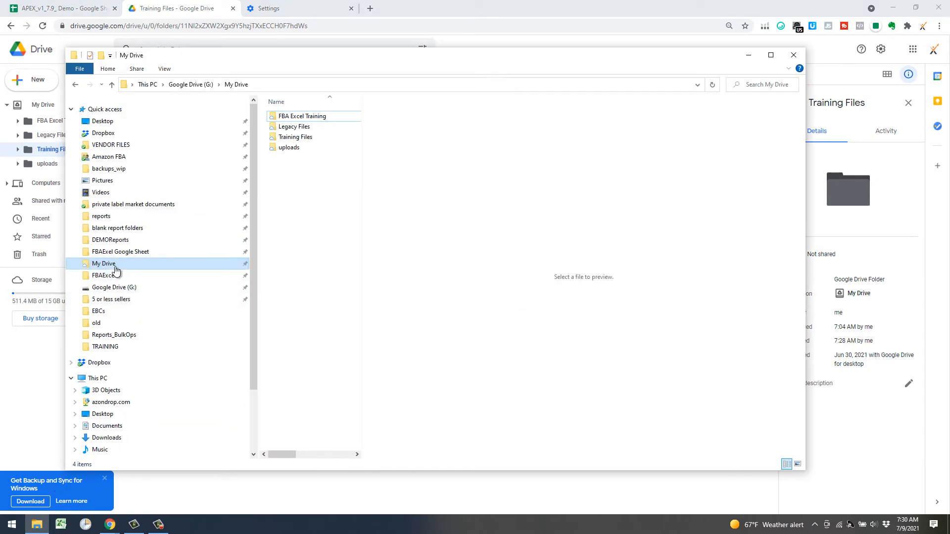
click(206, 86)
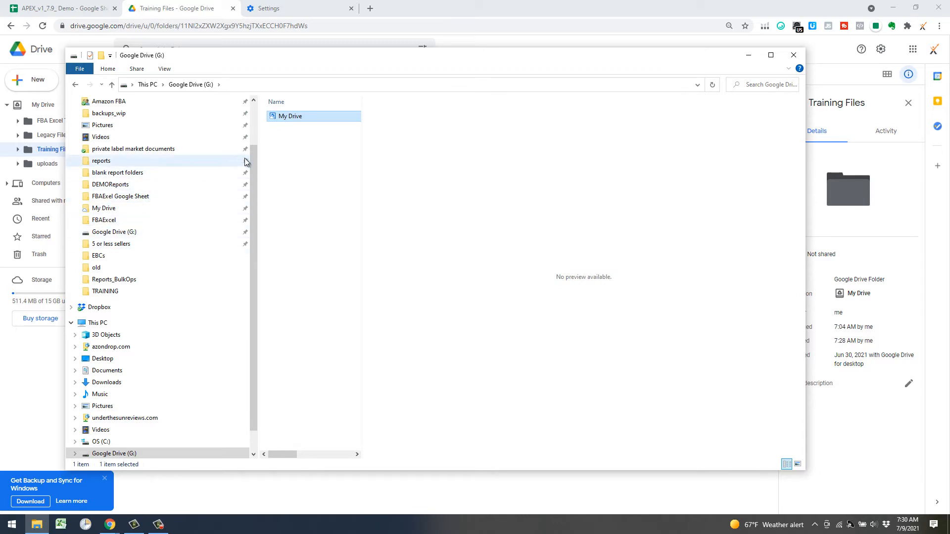
click(748, 55)
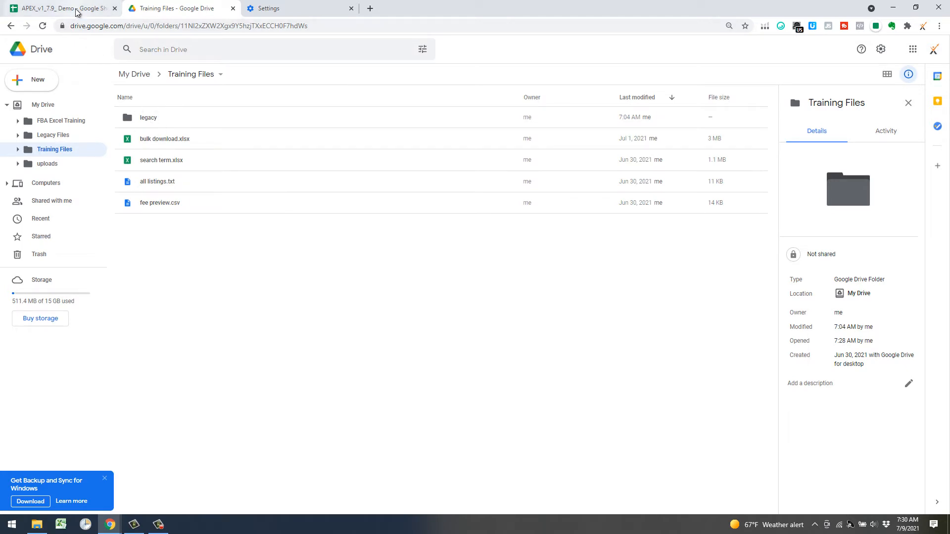
- Bring up the Amazon report windows and request a 60-day bulk spreadsheet that no longer excludes campaign items with zero impressions
mouse_move(111, 527)
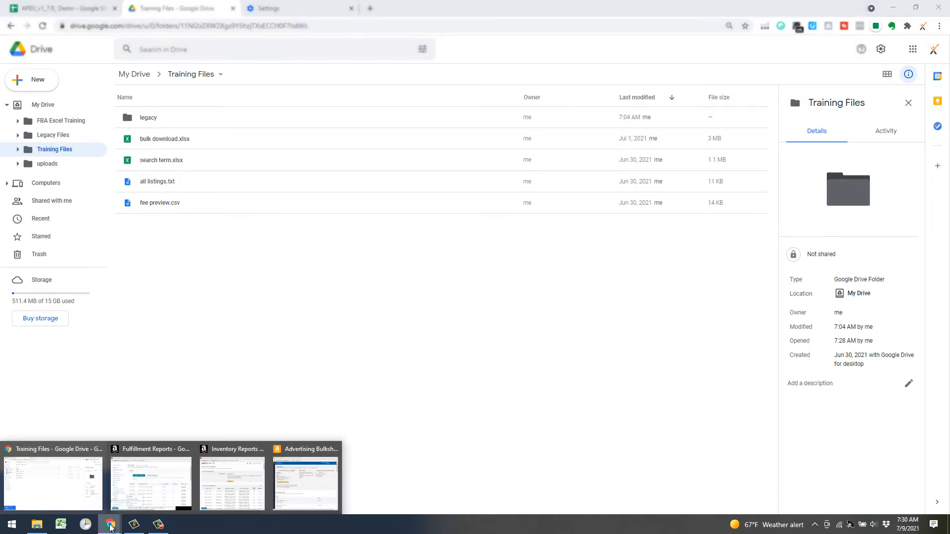
click(179, 496)
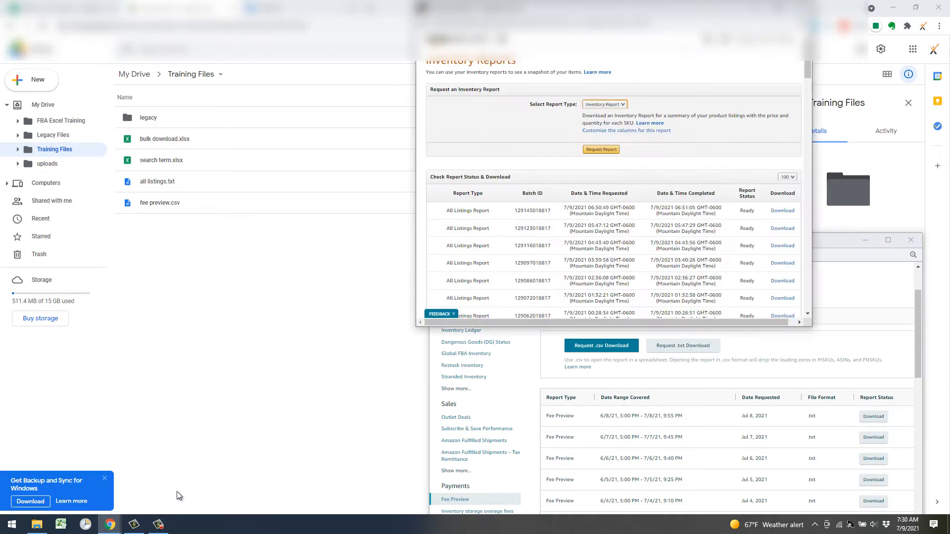
mouse_move(110, 525)
click(304, 463)
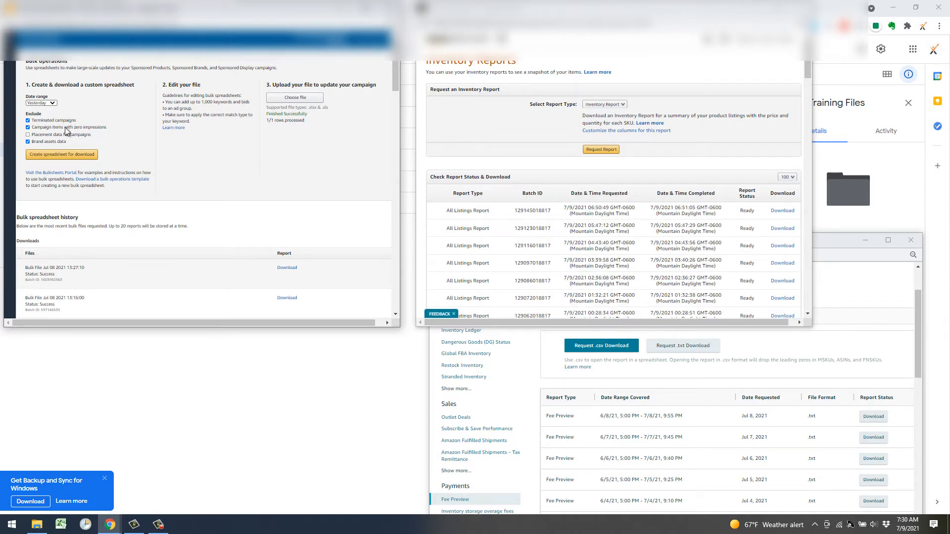
click(27, 127)
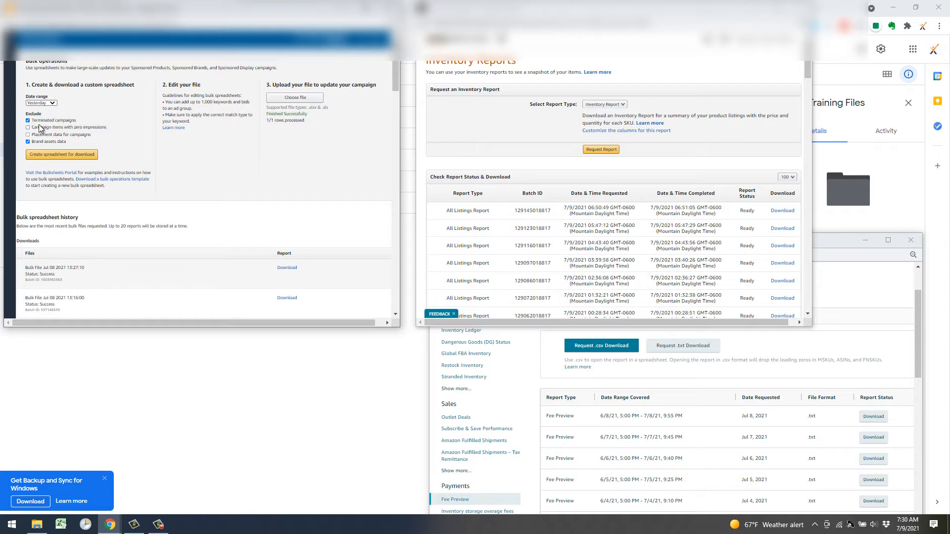
click(53, 103)
click(57, 156)
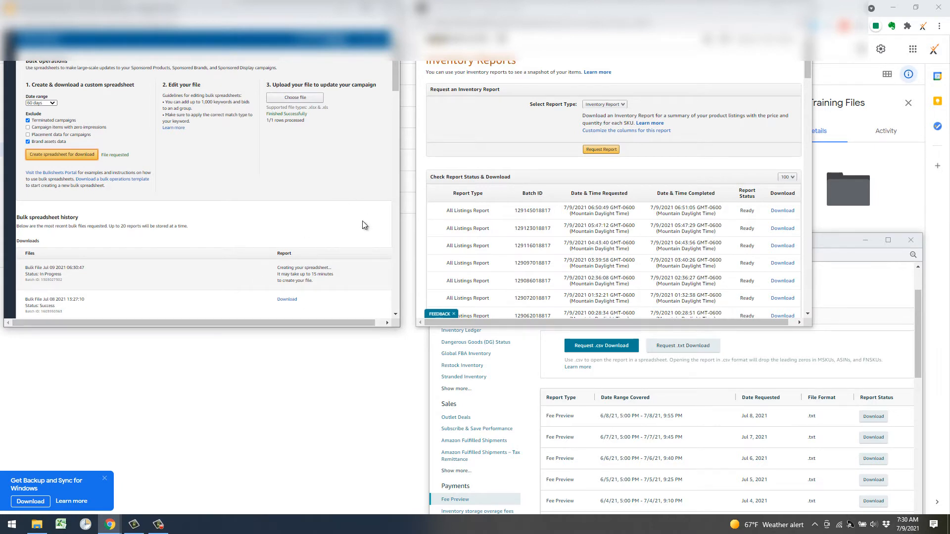
- Set the inventory report type to All Listings Report and download the most recent ready report
click(623, 104)
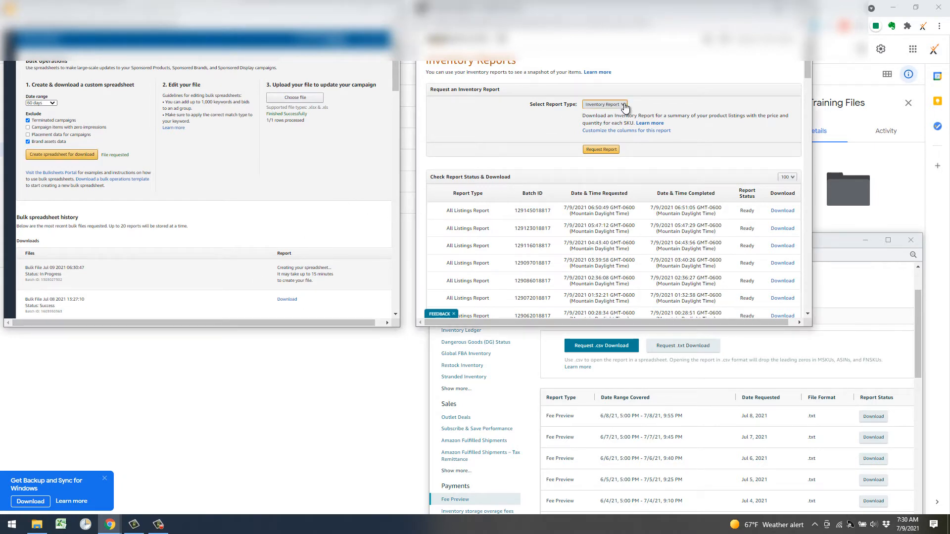
click(613, 176)
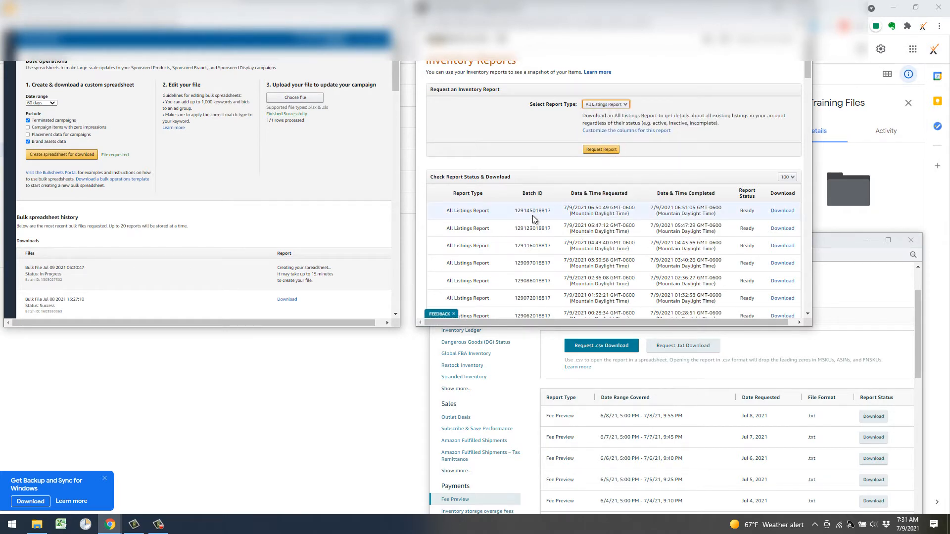
click(783, 210)
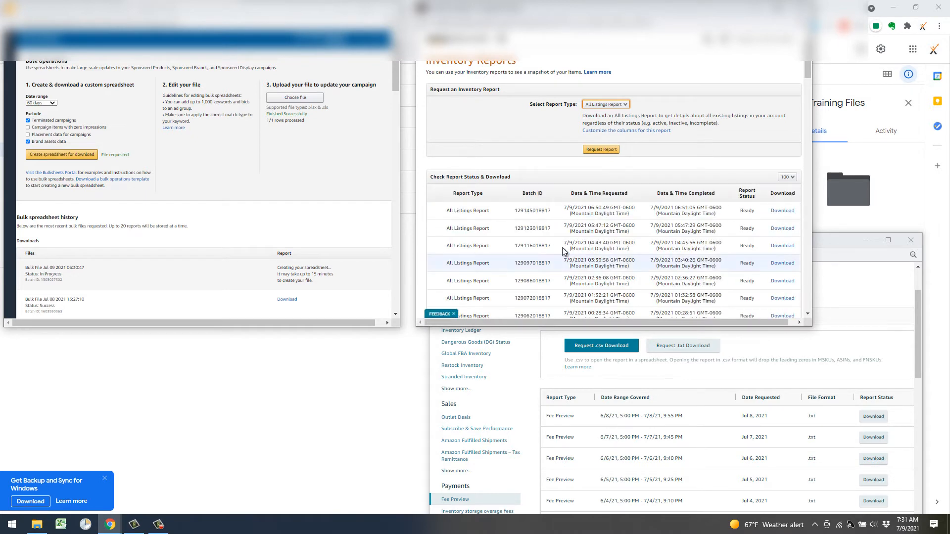
- Download the Fee Preview report requested Jul 8, 2021 and return from the Amazon report windows to Google Drive
click(830, 245)
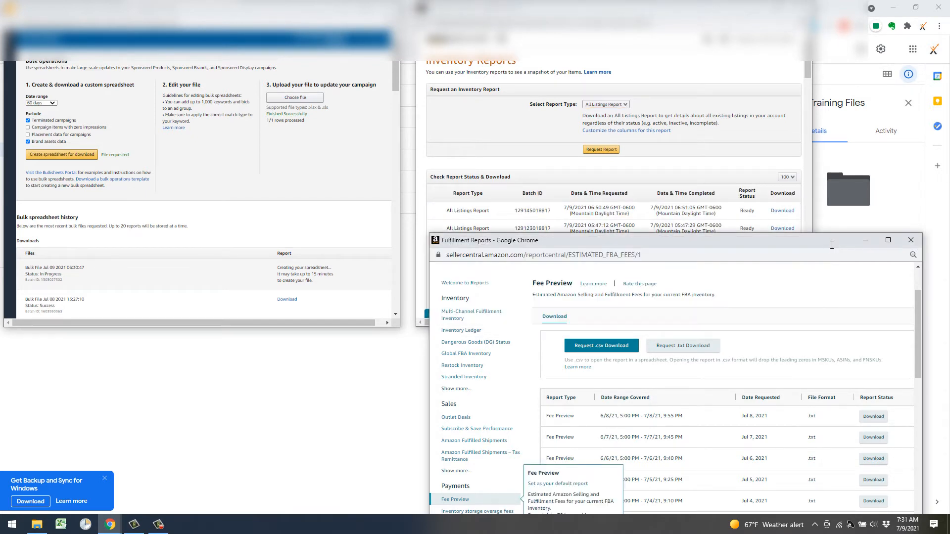
scroll(569, 310, down, 1)
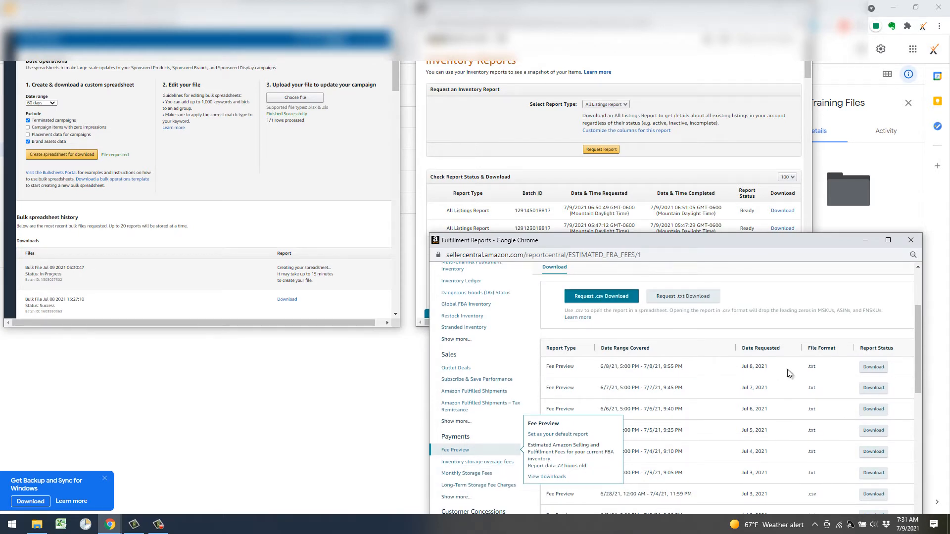
click(872, 371)
click(389, 7)
click(800, 8)
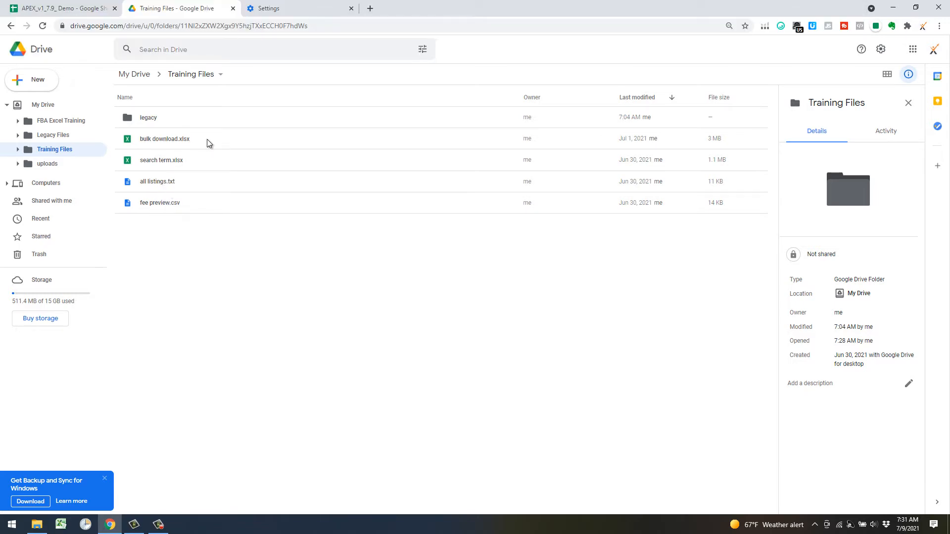
- Return to the APEX_v1_7.9_ Demo spreadsheet and run onboarding step 2 for pasting AllListing and Fee Preview and importing the bulk file
click(76, 13)
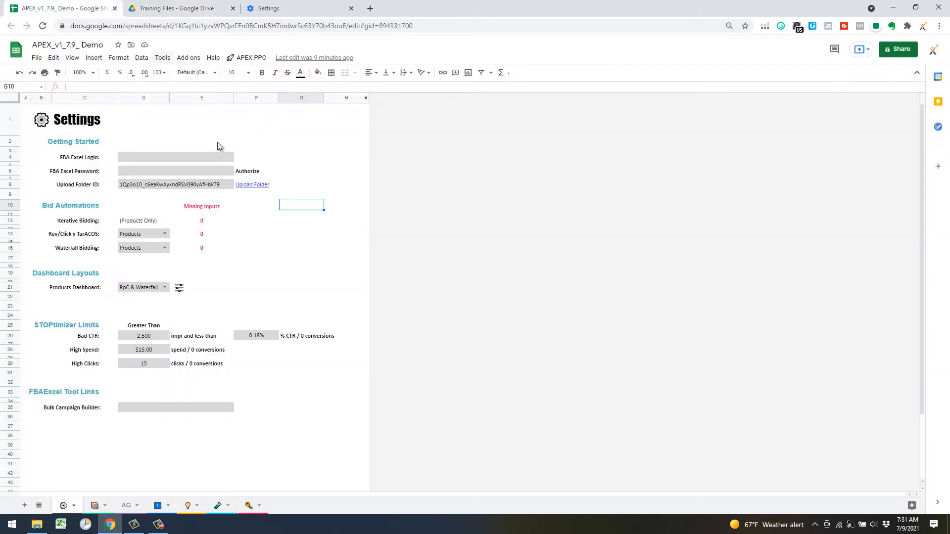
click(240, 58)
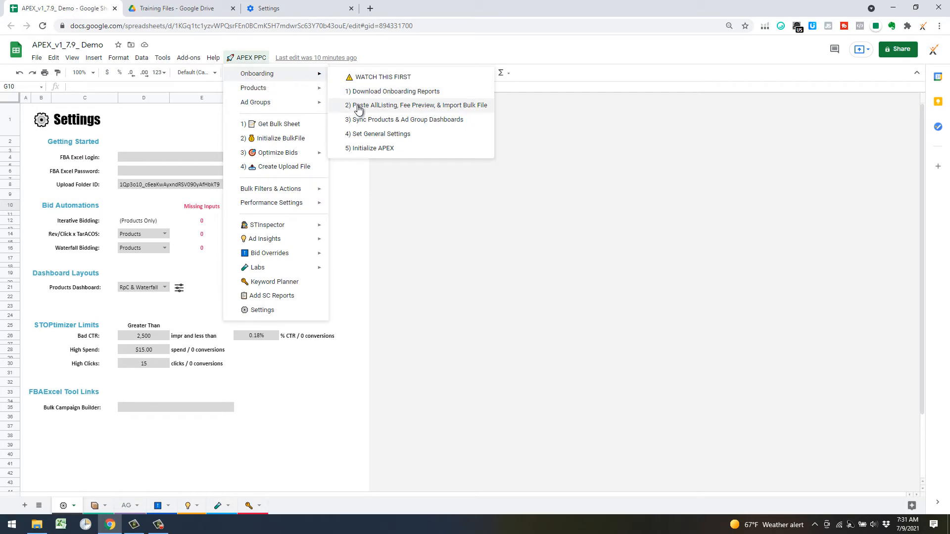
click(358, 106)
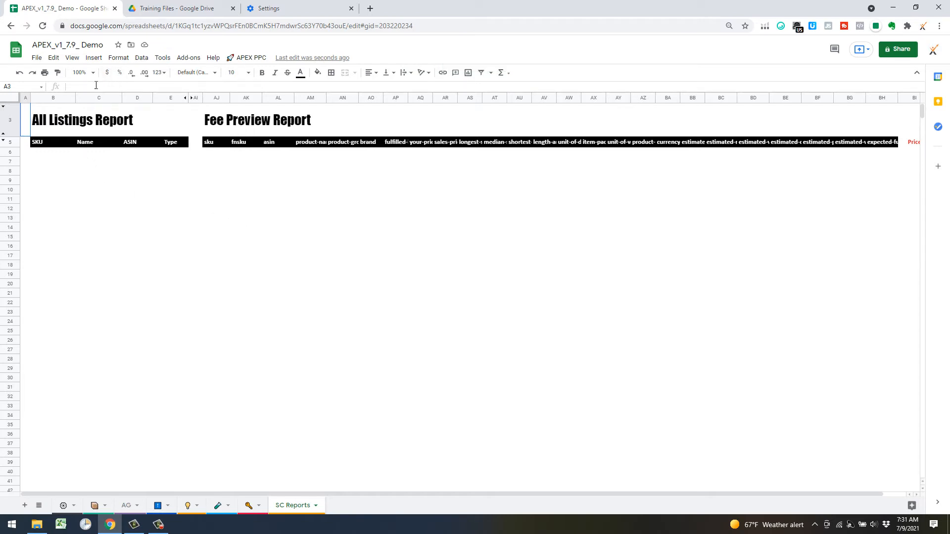
- Import fee preview.csv from the Training Files folder as a new spreadsheet with automatic separator detection, and open it
click(36, 58)
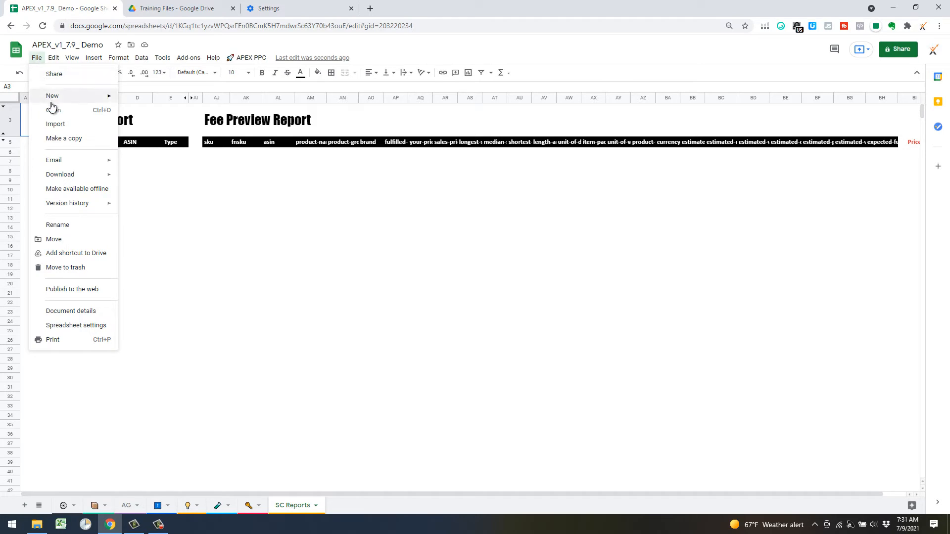
click(54, 125)
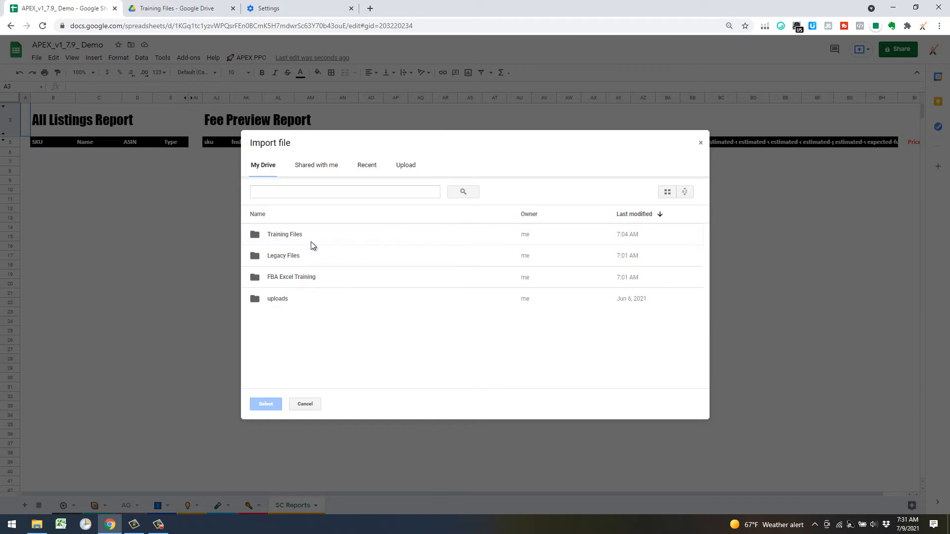
double_click(296, 239)
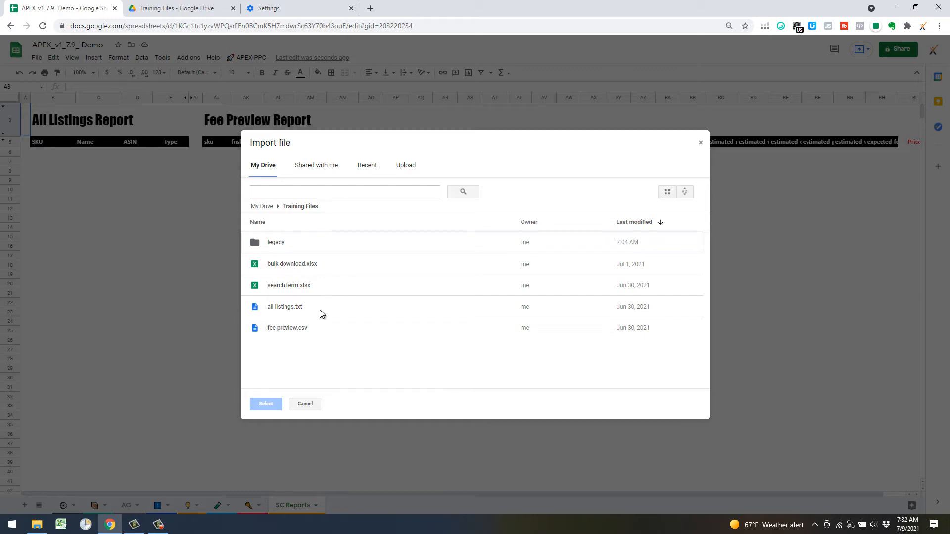
double_click(310, 328)
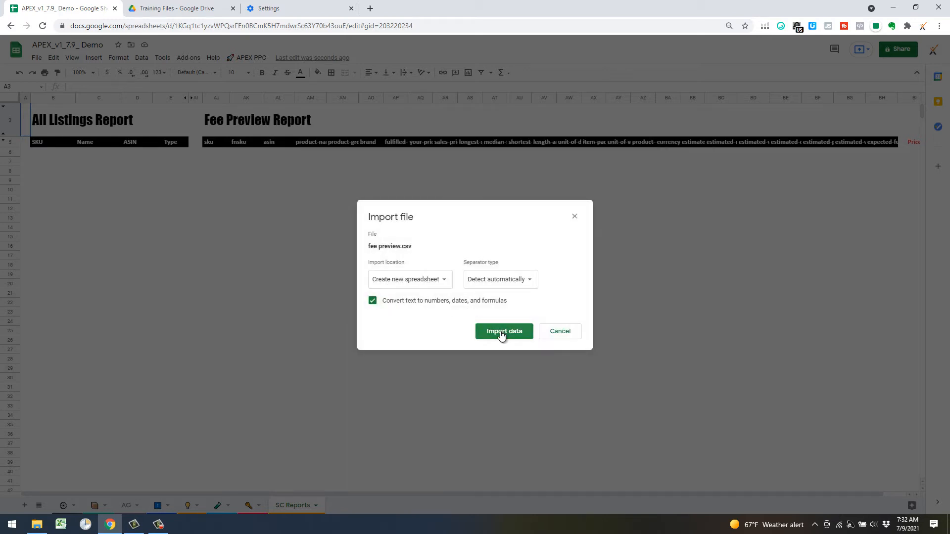
click(500, 331)
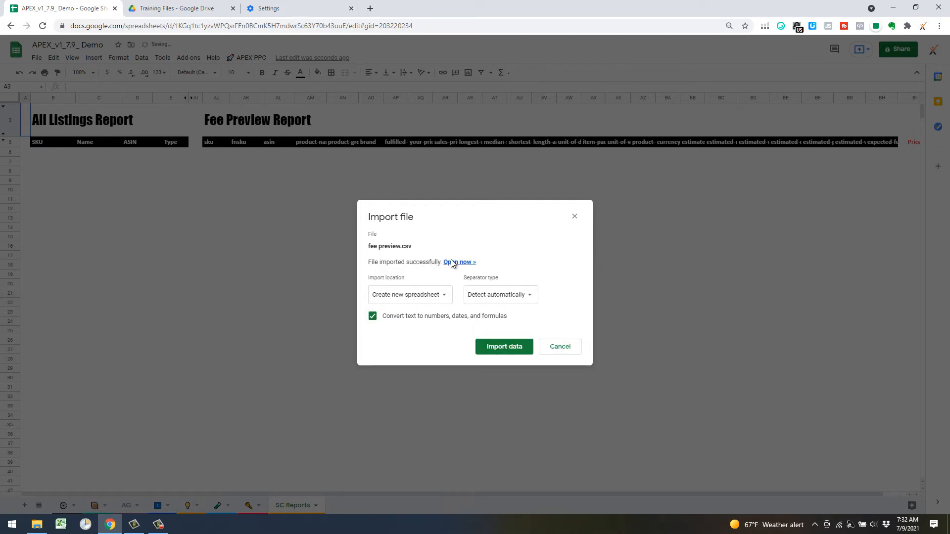
click(451, 262)
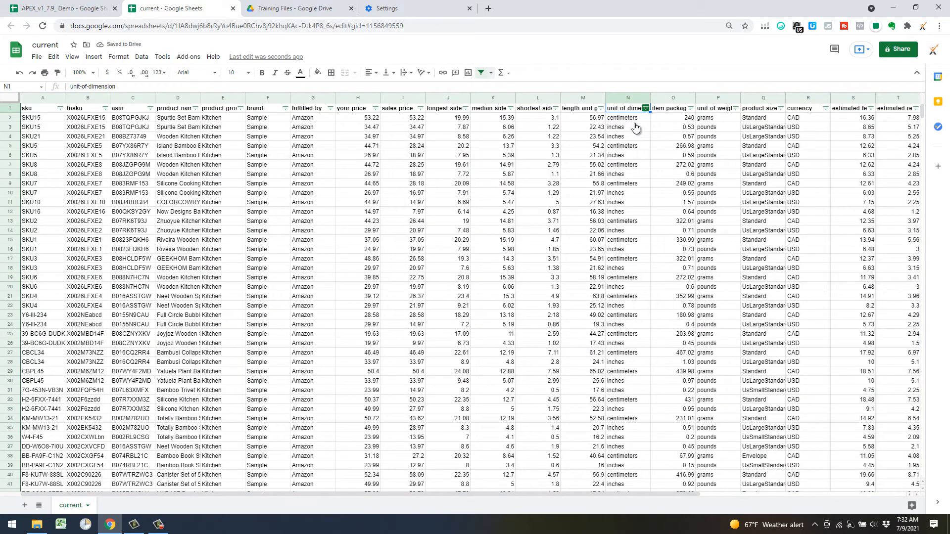
- Sort the fee preview data by unit-of-dimension in descending order and copy the inches rows, A2:Y26
click(646, 108)
click(580, 141)
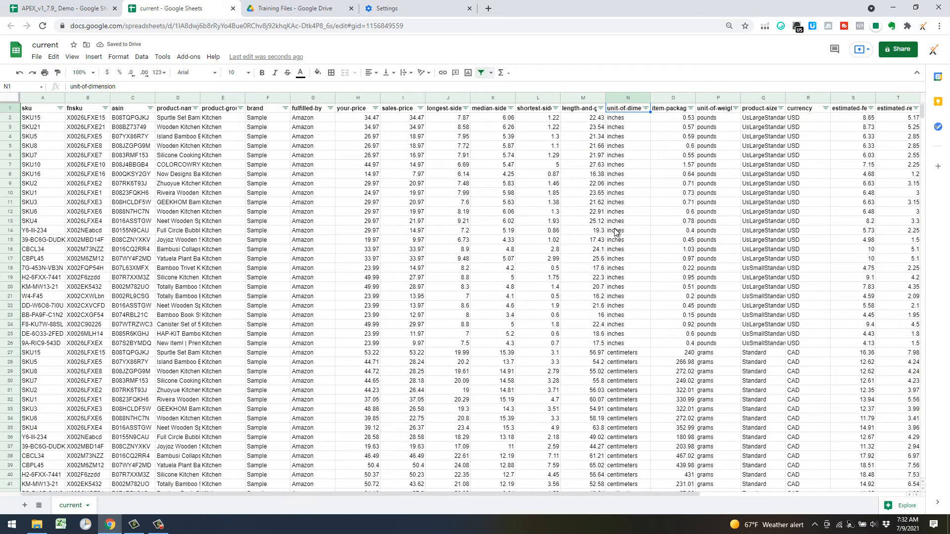
click(35, 120)
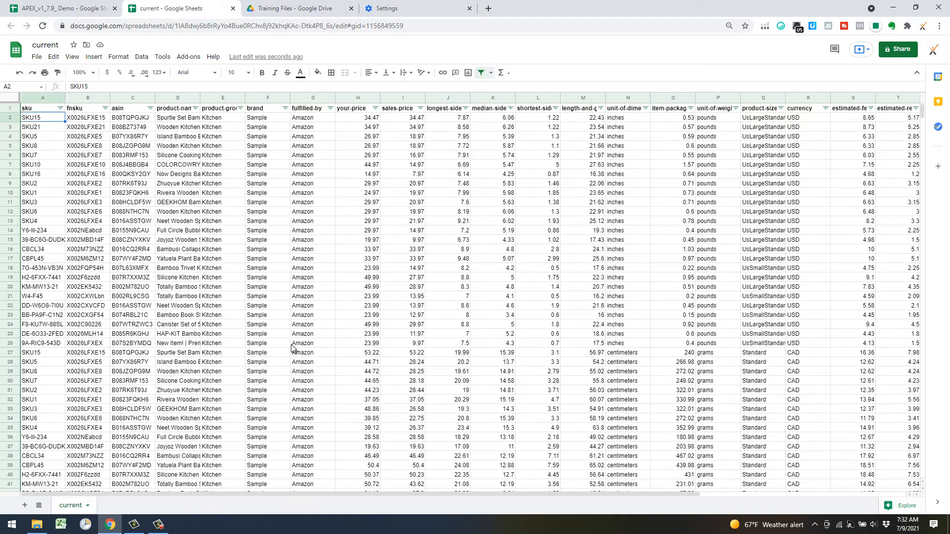
click(302, 492)
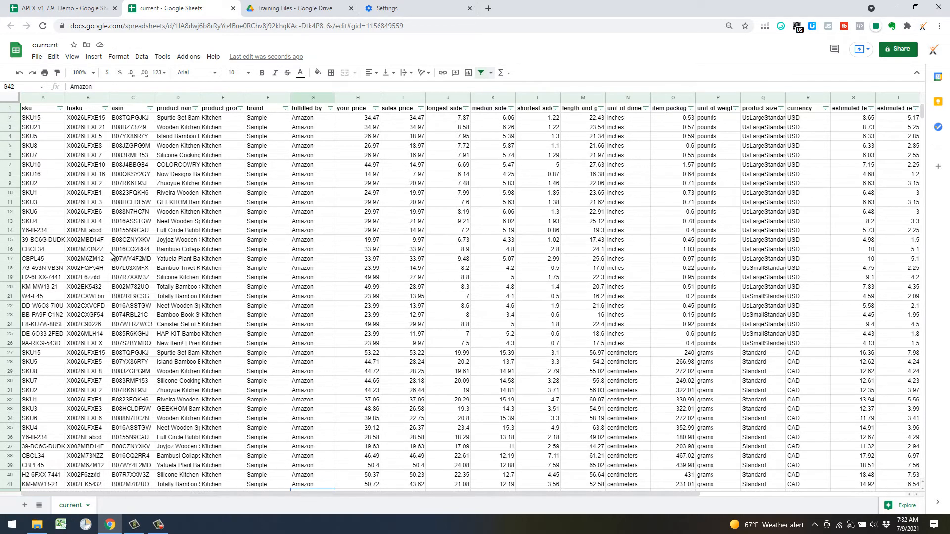
click(28, 120)
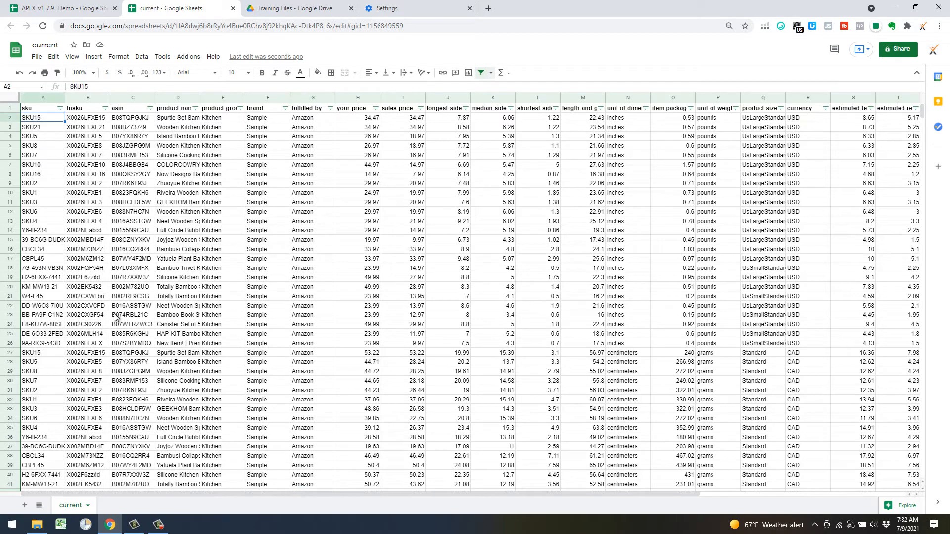
drag(217, 495, 563, 493)
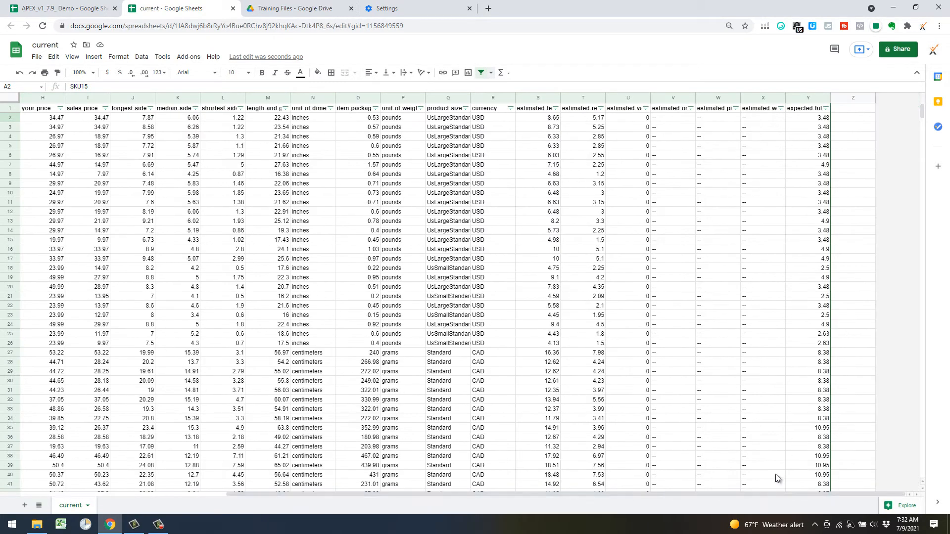
shift+click(823, 346)
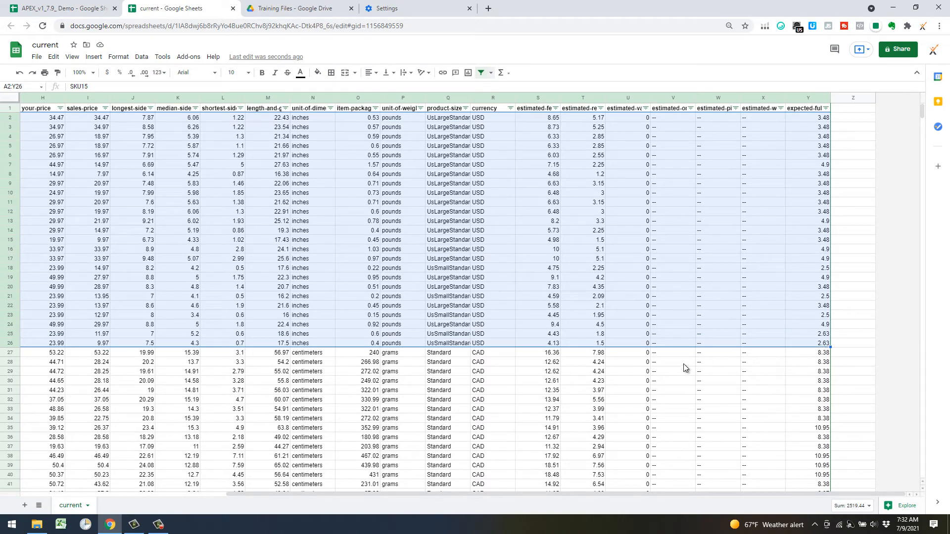
key(ctrl+c)
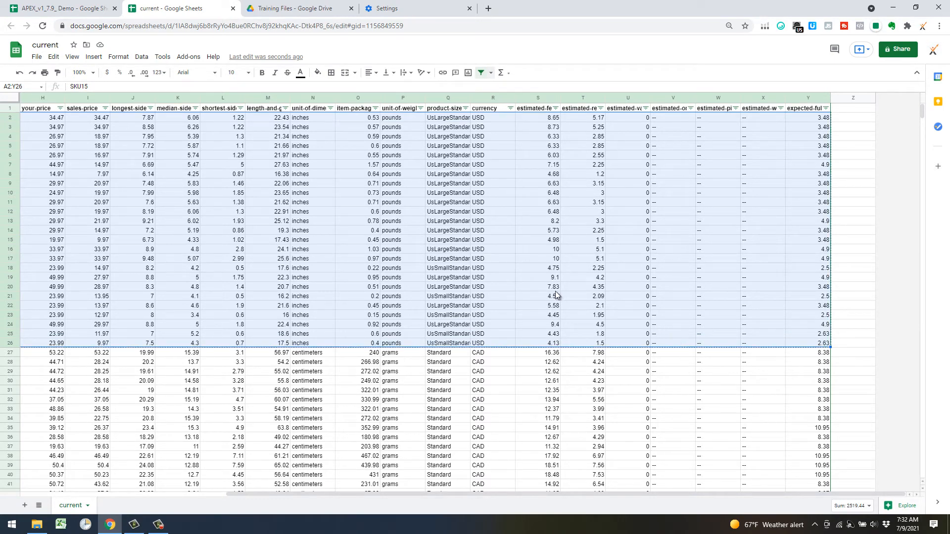
- In the APEX_v1_7.9_ Demo spreadsheet, paste the rows as values only at AJ6 under Fee Preview Report and close the imported fee preview spreadsheet
click(61, 10)
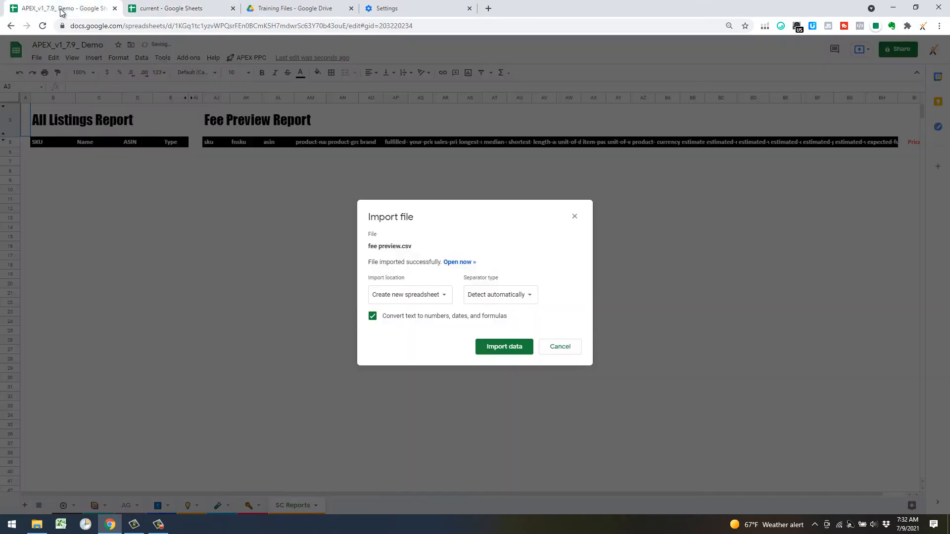
click(550, 346)
click(211, 156)
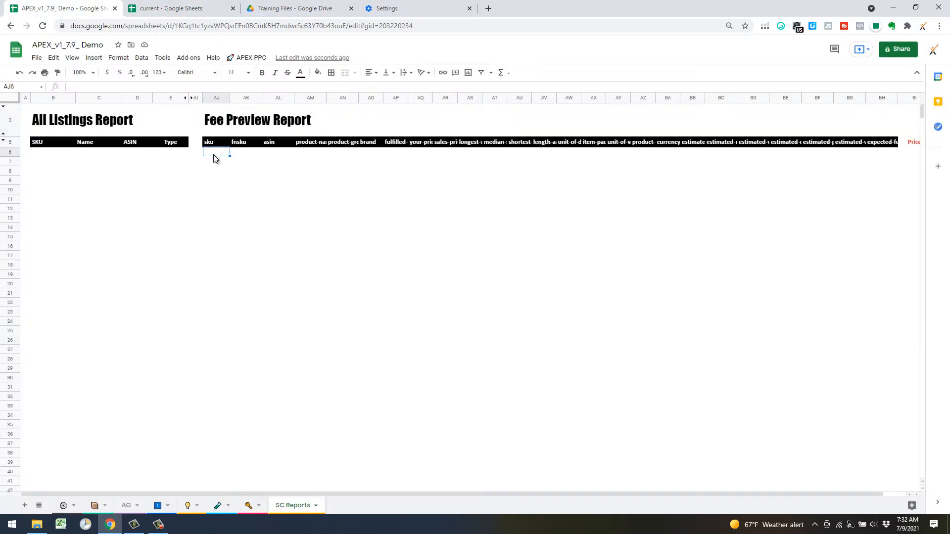
right_click(215, 153)
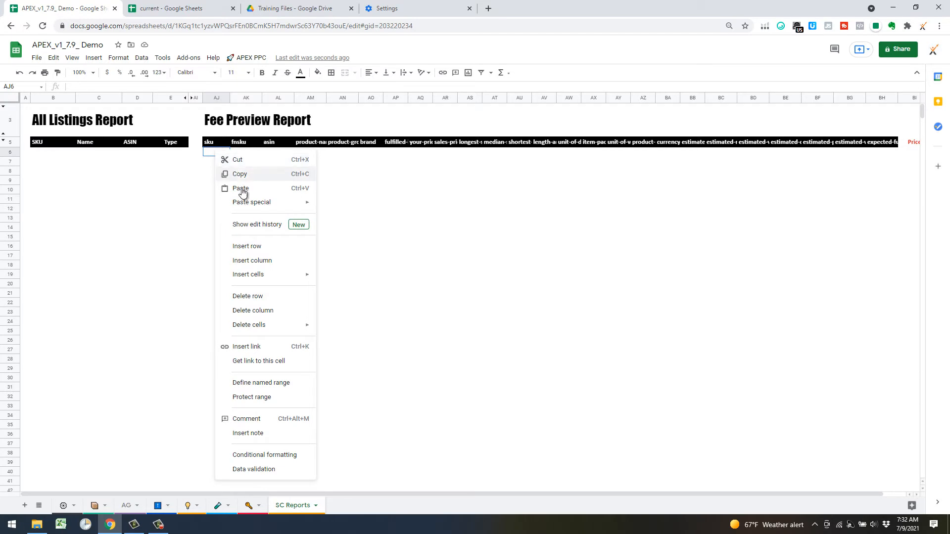
mouse_move(253, 202)
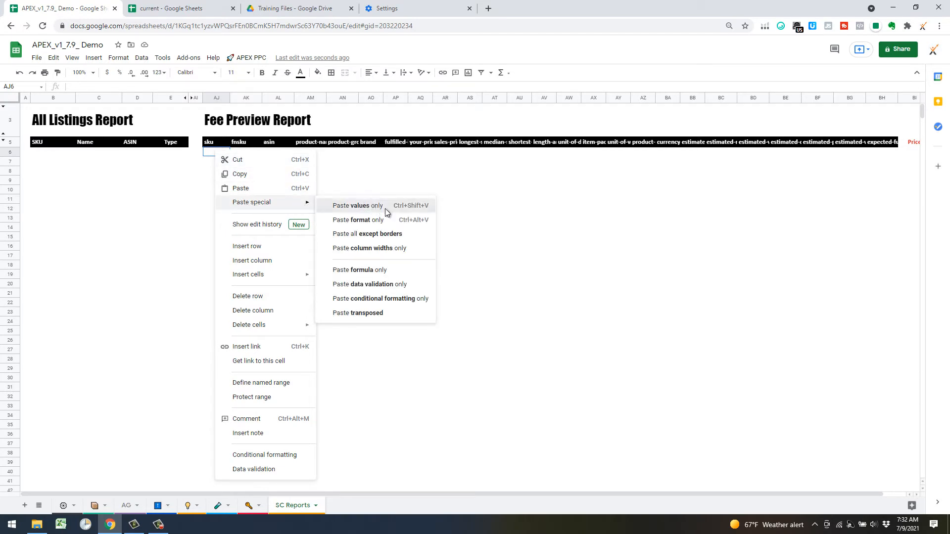
click(377, 206)
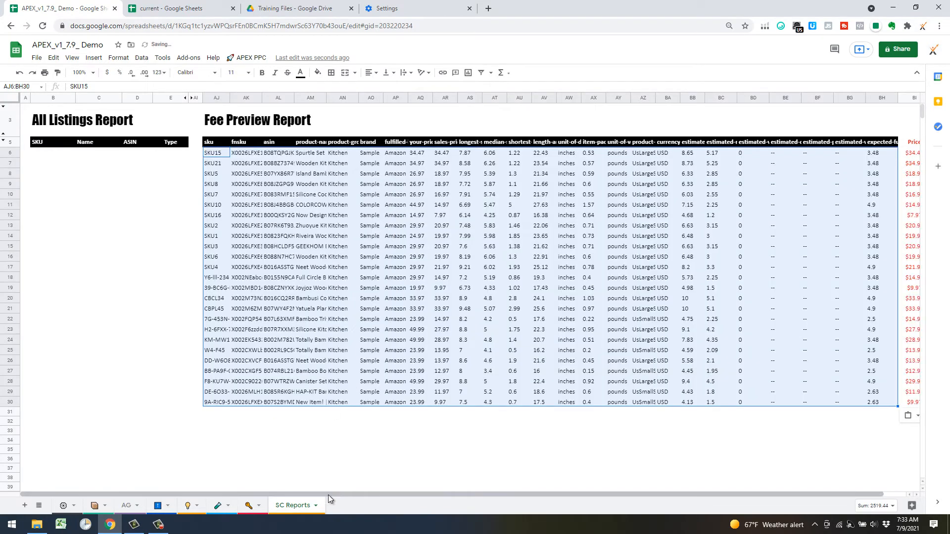
drag(328, 495, 491, 487)
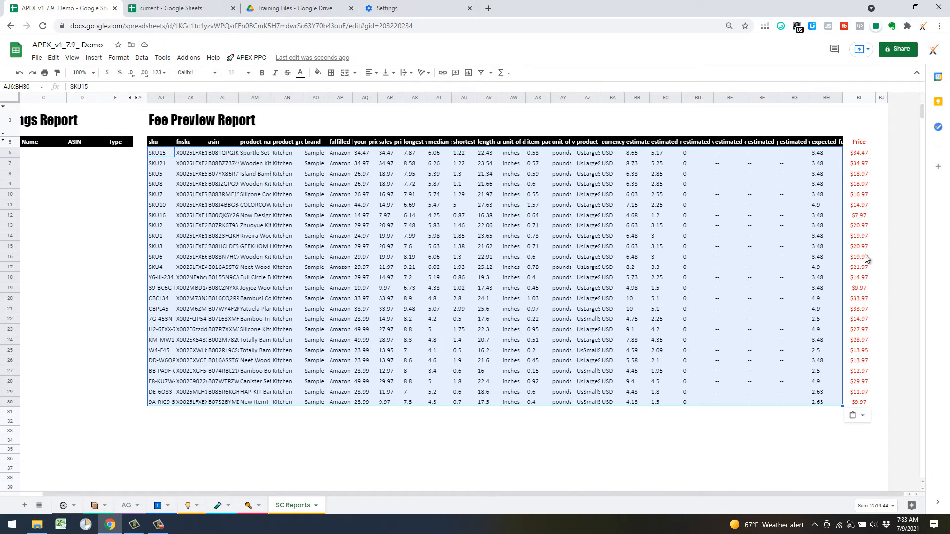
drag(489, 496, 209, 495)
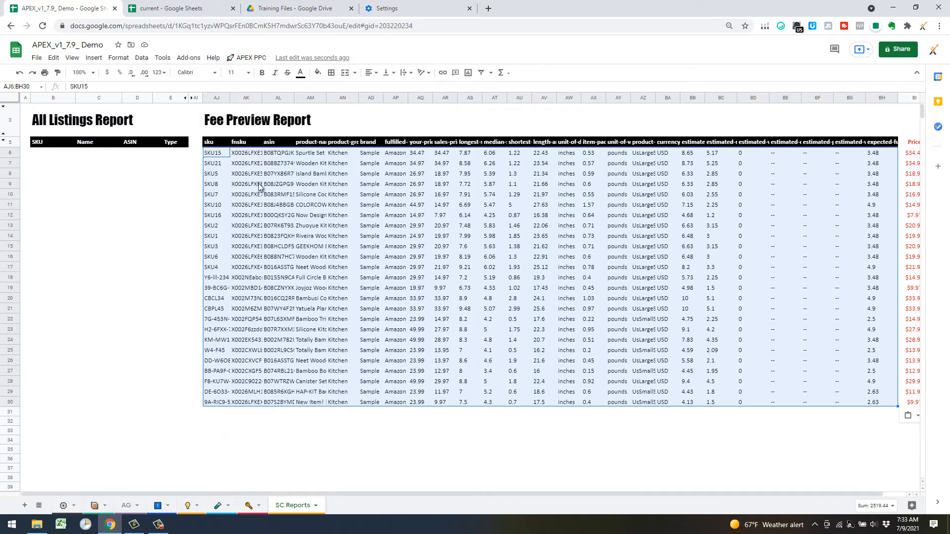
click(172, 13)
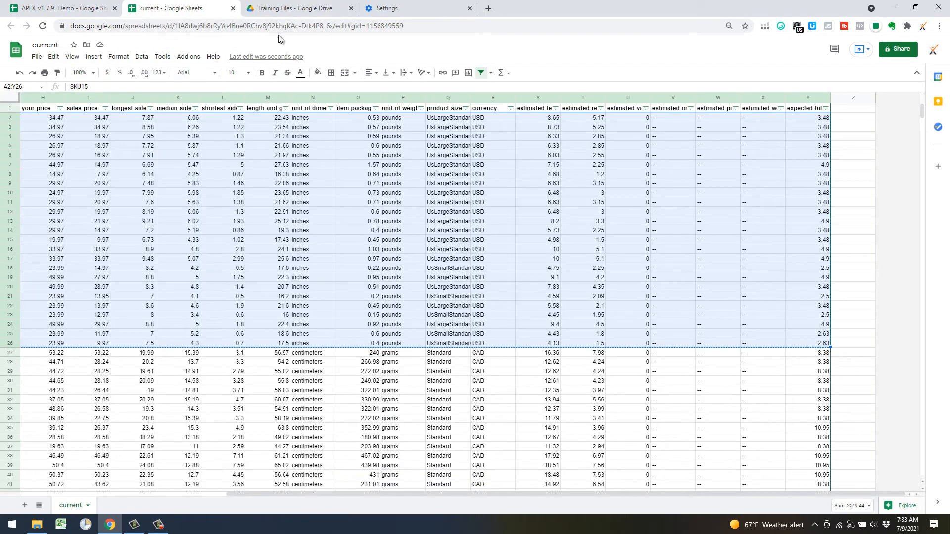
click(233, 9)
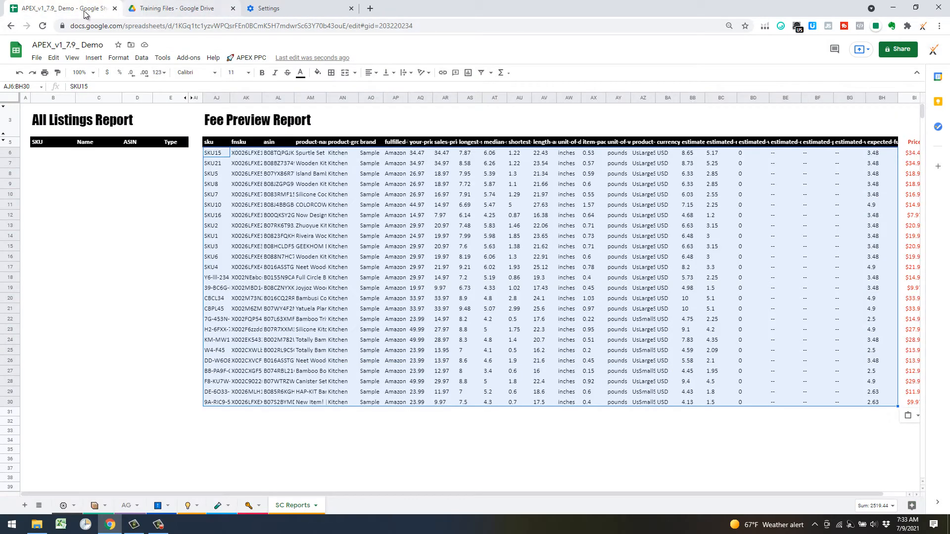
- Import all listings.txt from the Training Files folder as a new spreadsheet with automatic separator detection, and open it
click(99, 173)
click(36, 58)
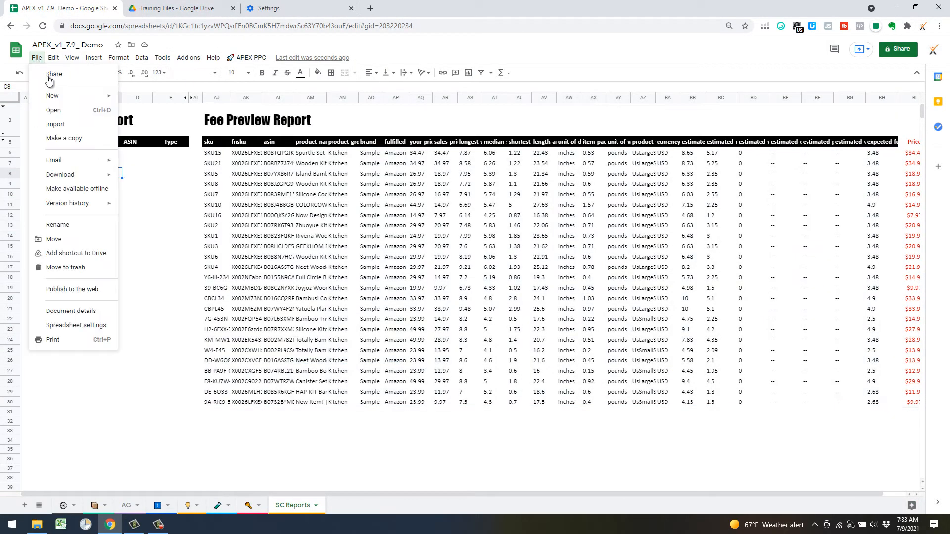
click(59, 125)
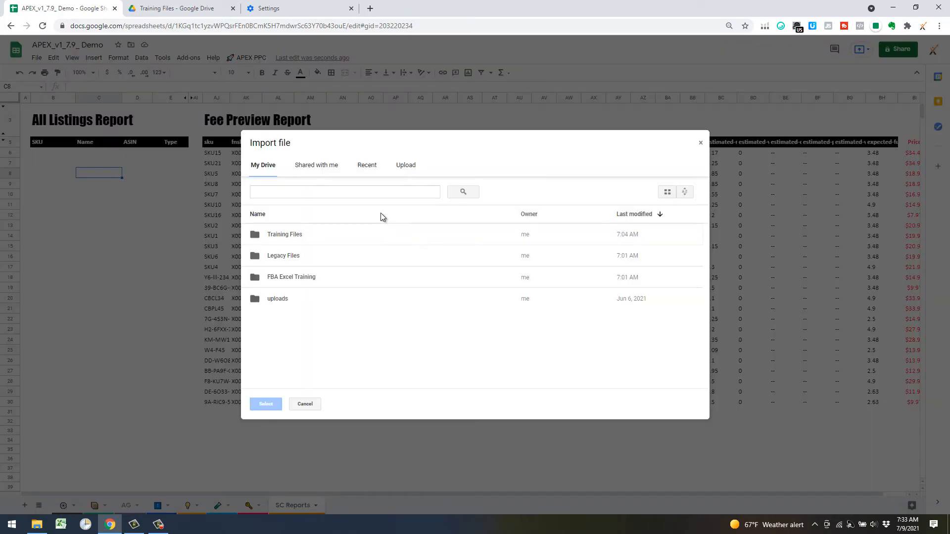
double_click(294, 236)
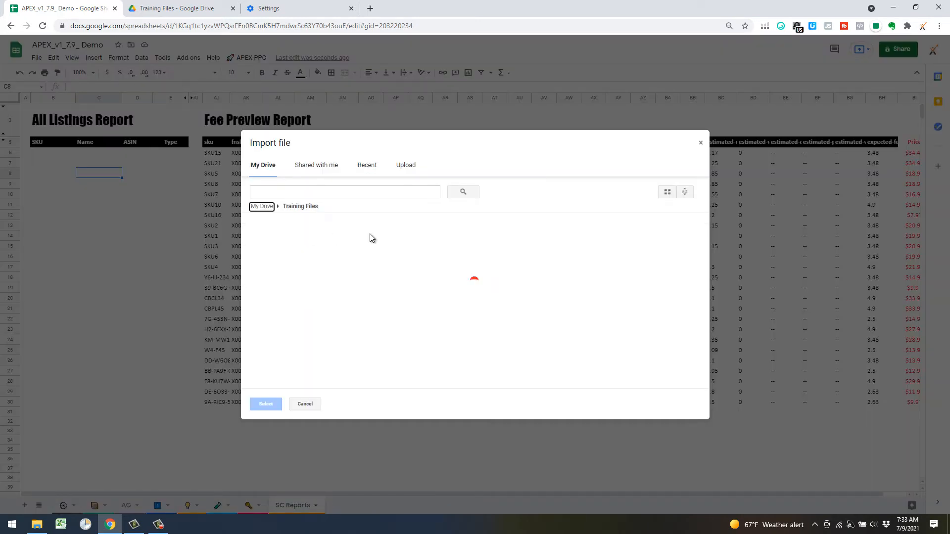
double_click(294, 307)
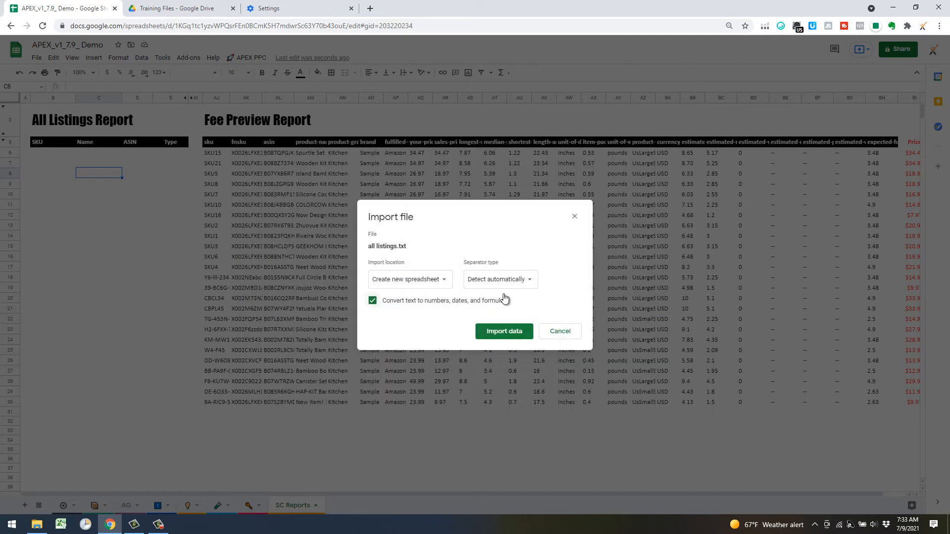
click(494, 329)
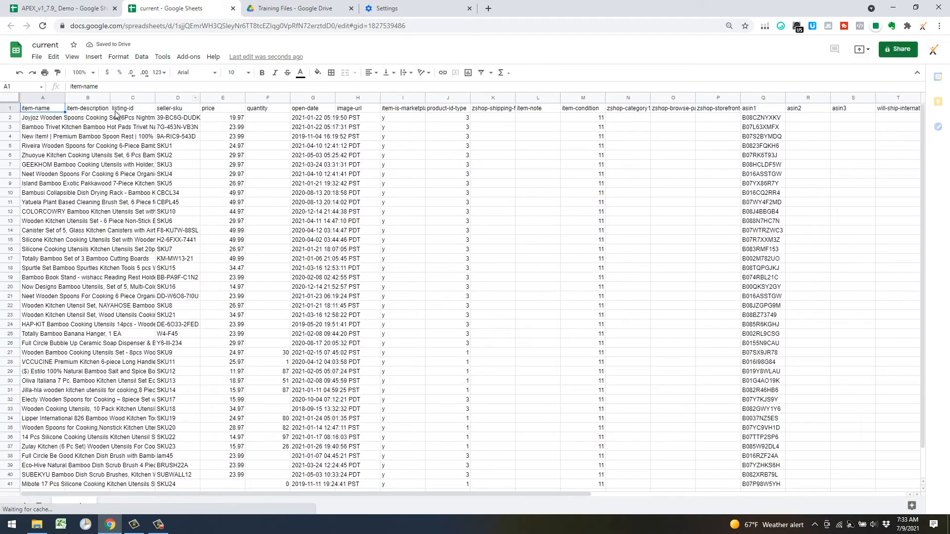
- Rearrange the columns so item-name, asin1 and product-id-type follow seller-sku in that order, in columns D to F
click(40, 97)
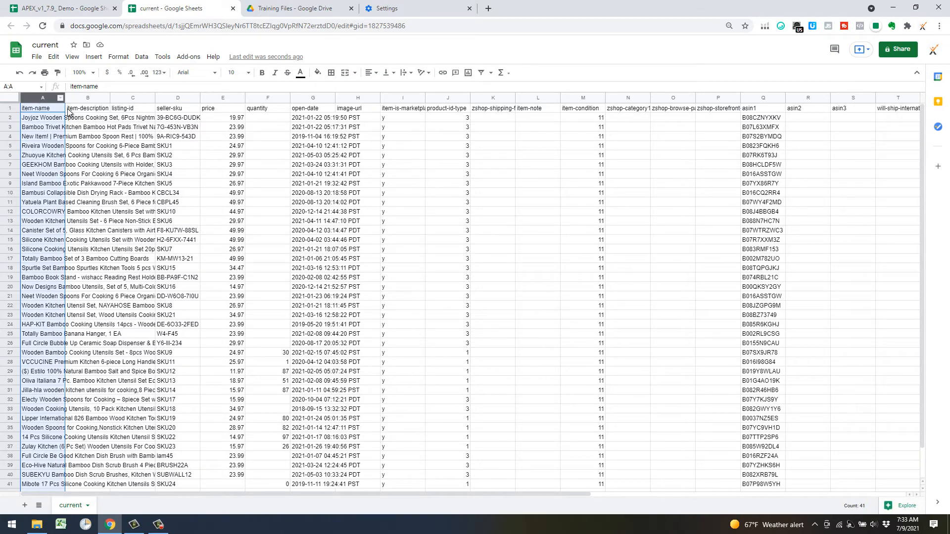
click(69, 110)
click(39, 98)
mouse_move(38, 98)
mouse_down()
mouse_move(197, 99)
mouse_move(163, 101)
mouse_up()
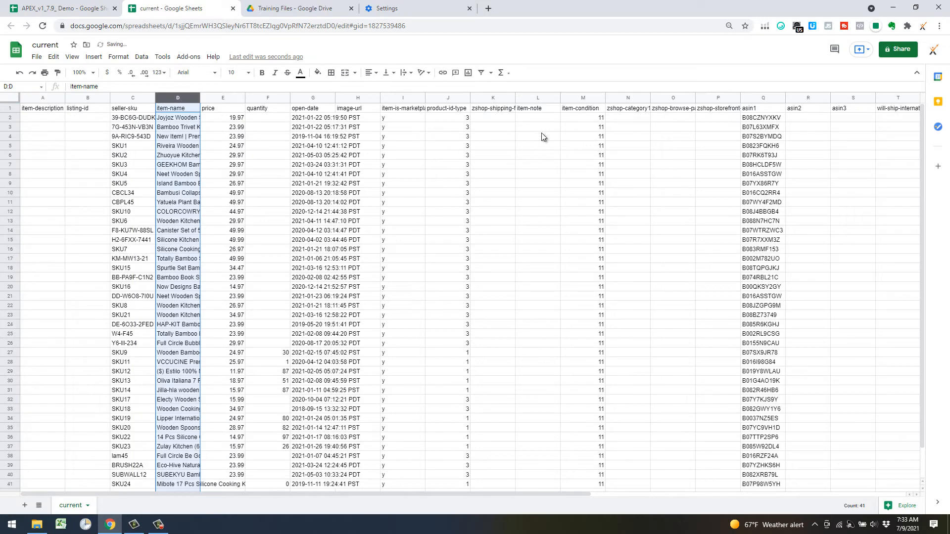
drag(763, 98, 209, 99)
click(494, 97)
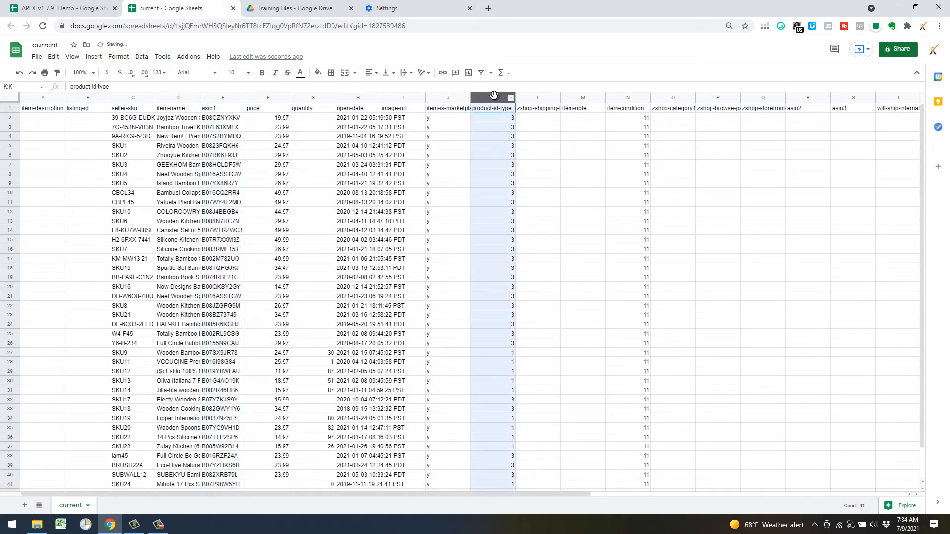
drag(493, 95, 254, 106)
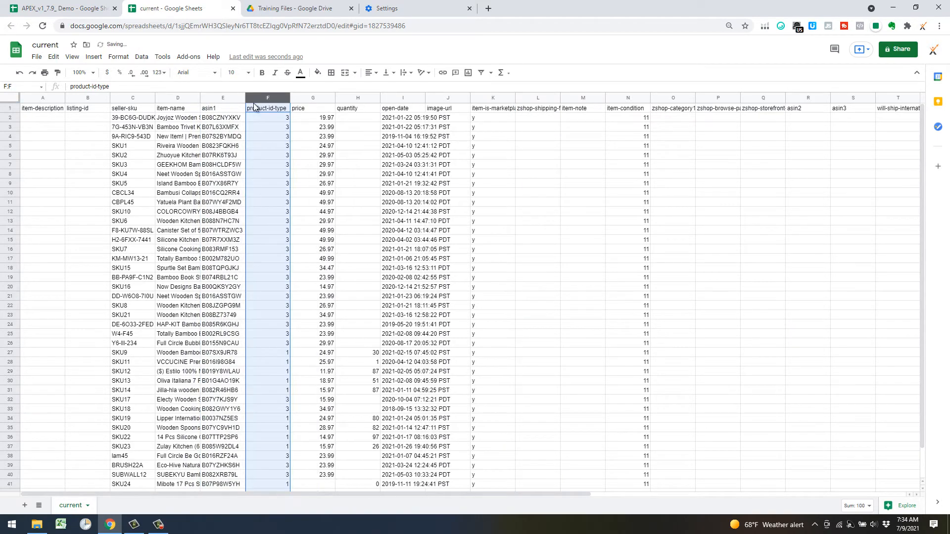
- Add a filter to the listings data and sort it by product-id-type from Z to A
click(274, 120)
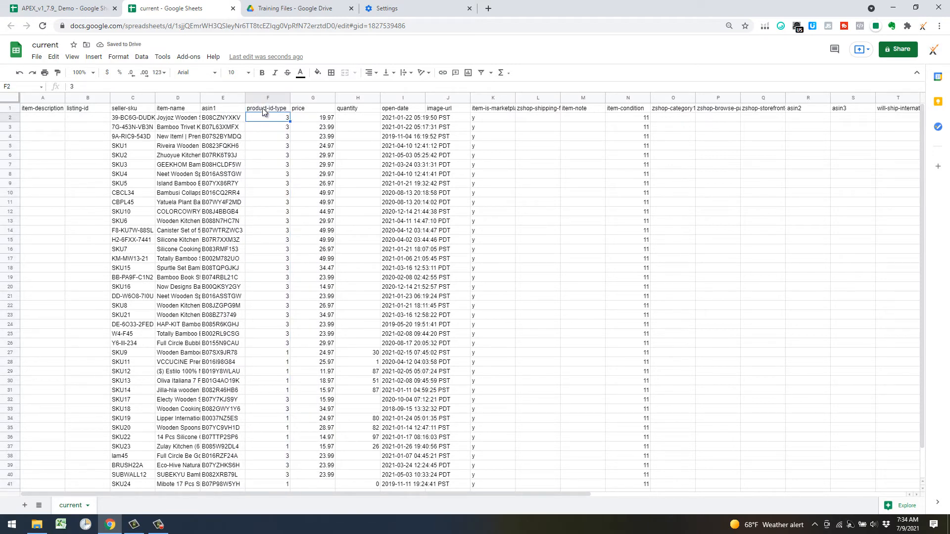
click(263, 110)
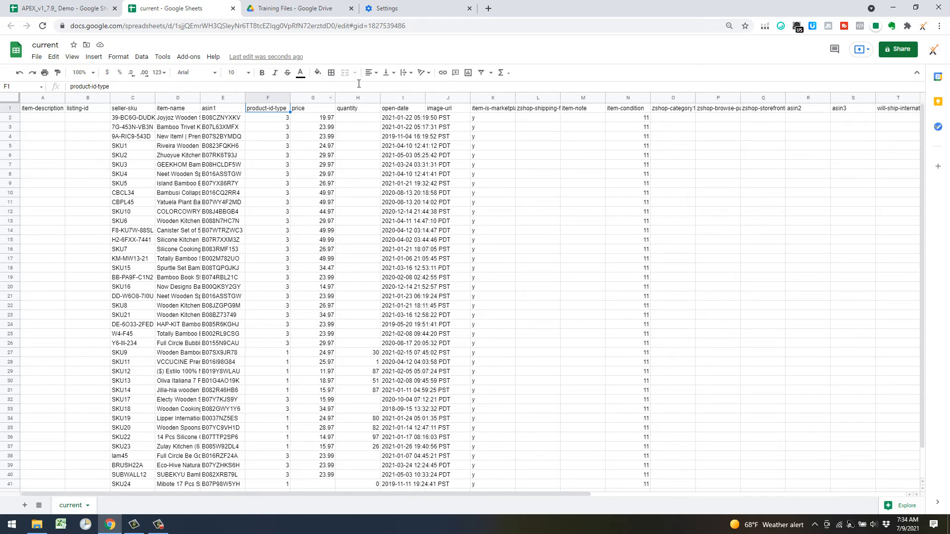
click(479, 73)
click(286, 108)
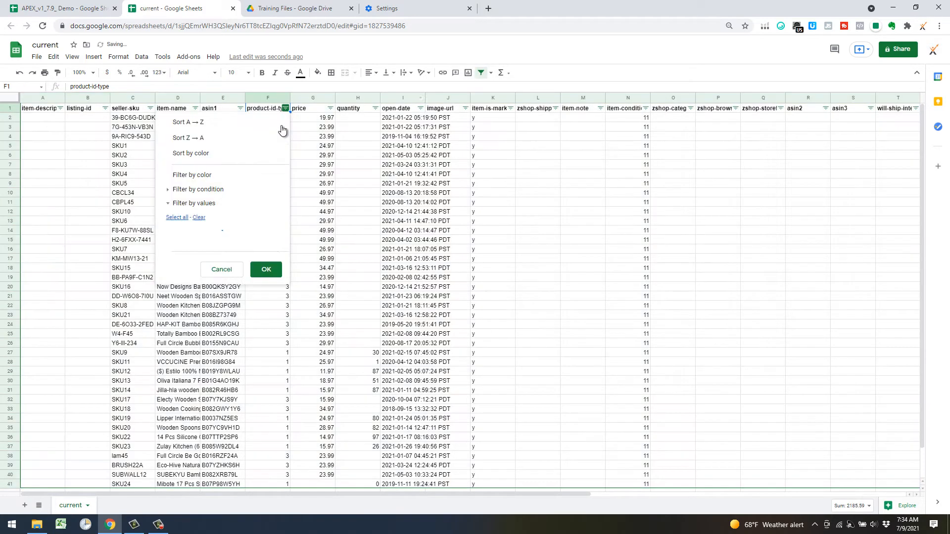
click(269, 138)
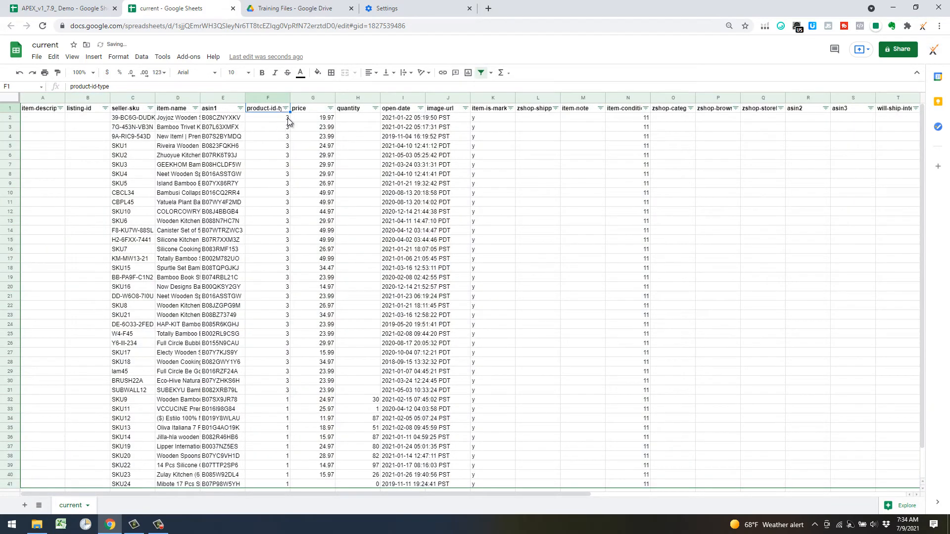
- Replace the product-id-type value 3 with FBA in F2 and fill it down through F31
click(288, 118)
text(FBA)
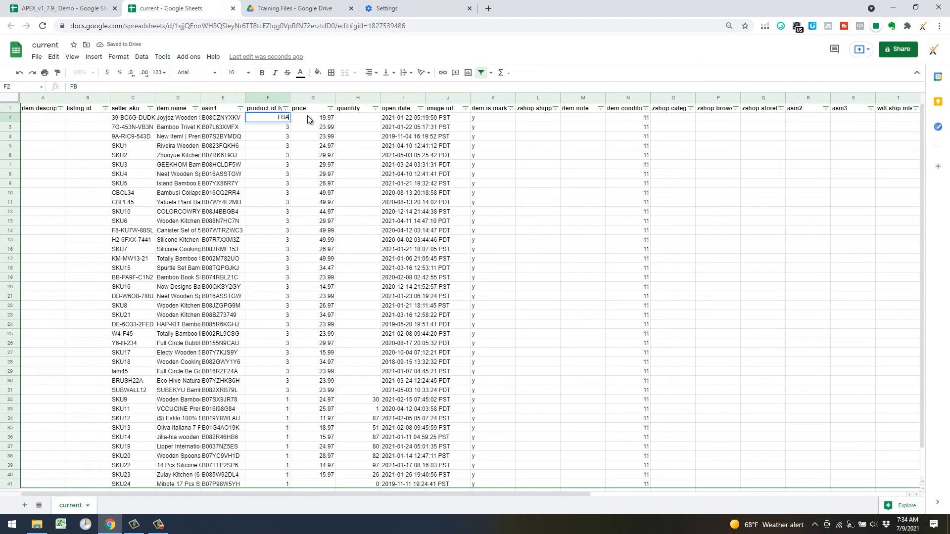
key(Return)
click(274, 117)
drag(290, 122, 290, 388)
- Replace the product-id-type value 1 with FBM in F32 and fill it down through F41
scroll(307, 337, down, 2)
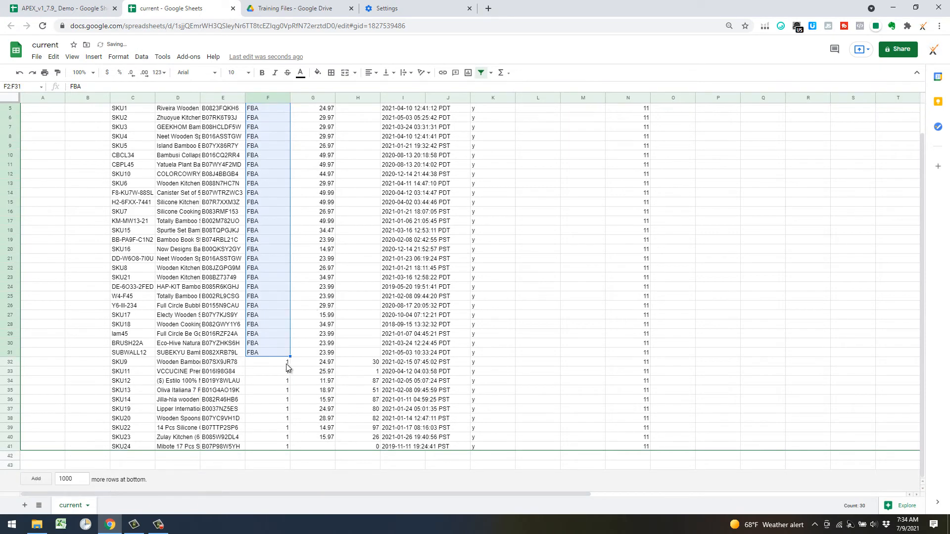
click(286, 362)
text(FB)
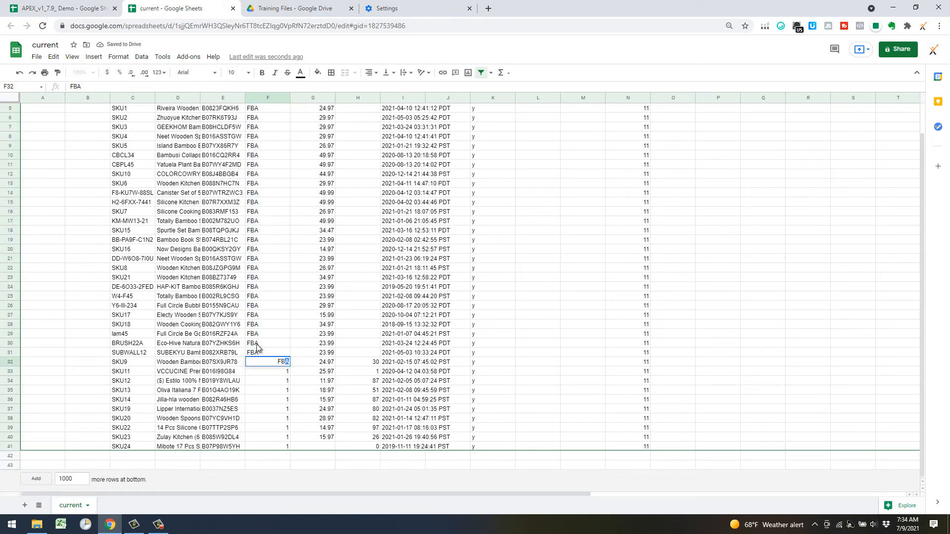
text(M)
key(Return)
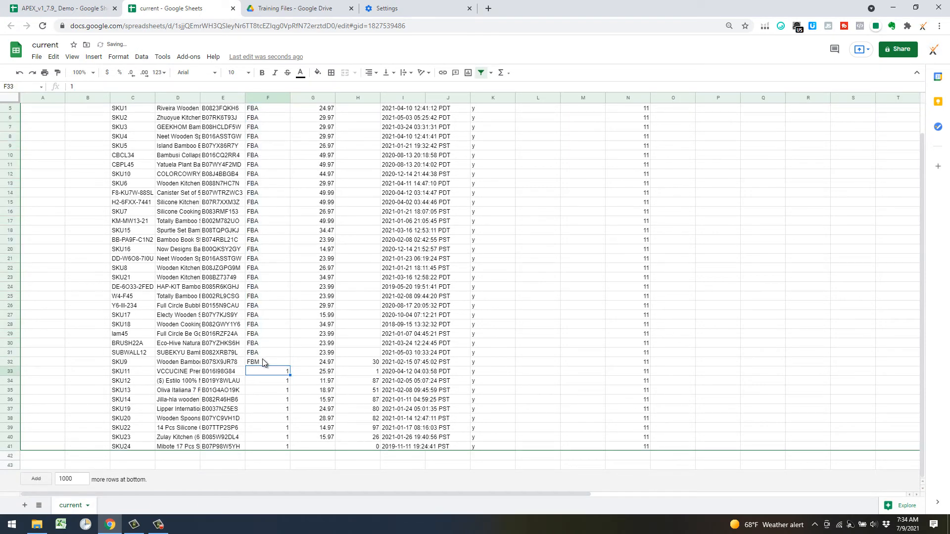
click(265, 363)
drag(287, 381, 285, 451)
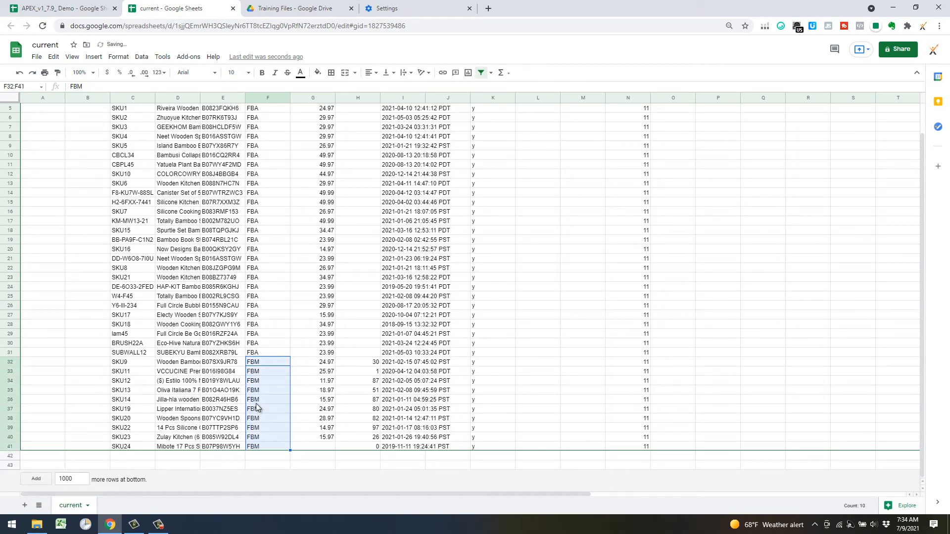
scroll(220, 214, up, 2)
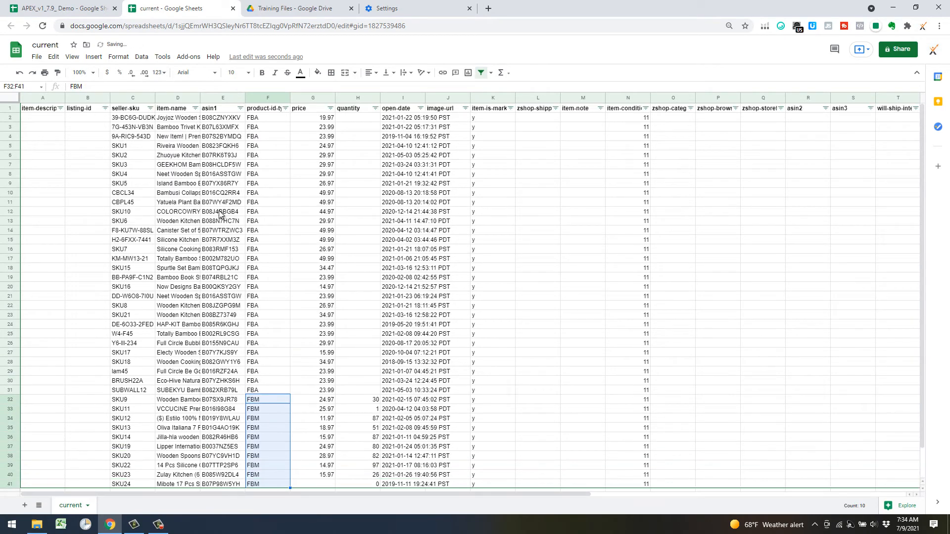
- Copy the seller-sku, item-name, asin1 and product-id-type data in C2:F41 of the listings spreadsheet
click(143, 119)
scroll(272, 315, down, 2)
shift+click(271, 444)
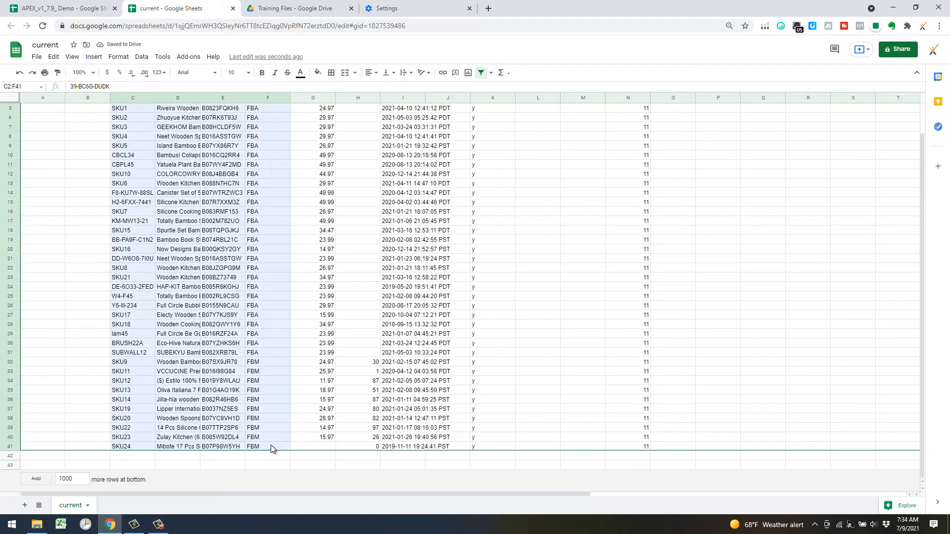
key(ctrl+c)
scroll(279, 400, up, 2)
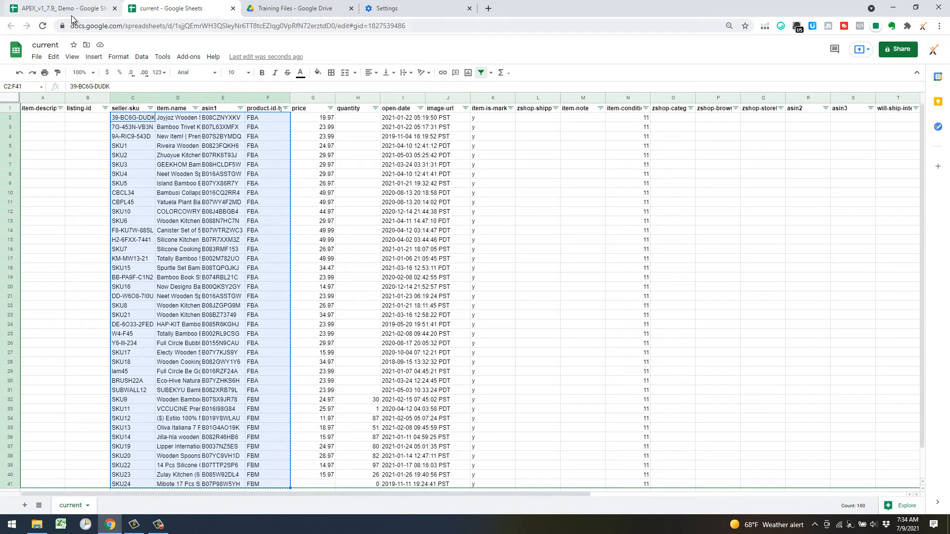
- Paste the copied listings into the All Listings Report starting at B6 in APEX_v1_7.9_ Demo, and close the current spreadsheet
click(94, 9)
click(559, 352)
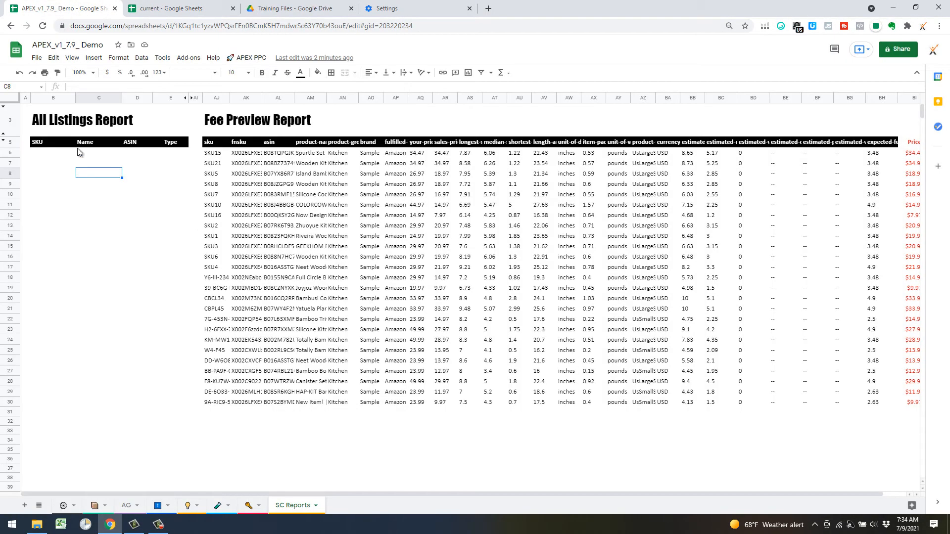
click(36, 154)
right_click(44, 156)
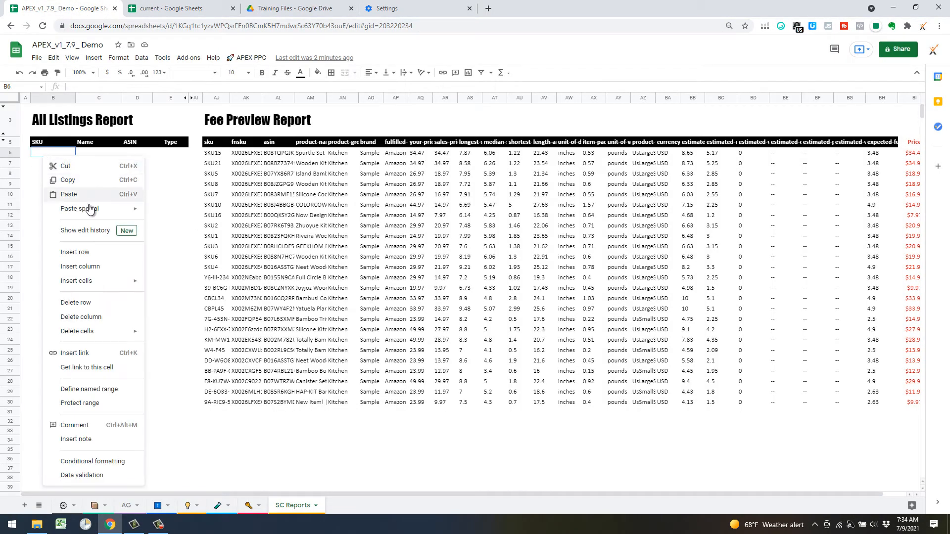
mouse_move(89, 208)
click(245, 216)
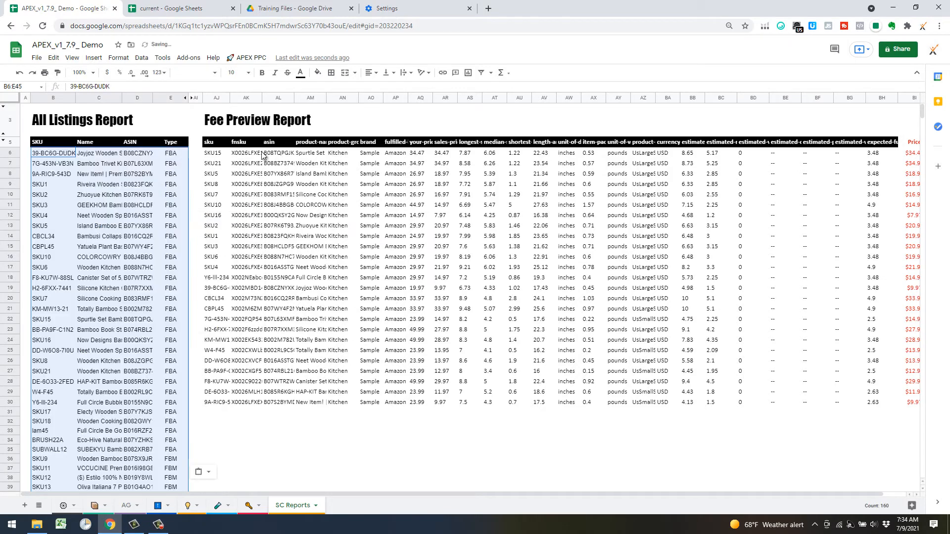
click(231, 8)
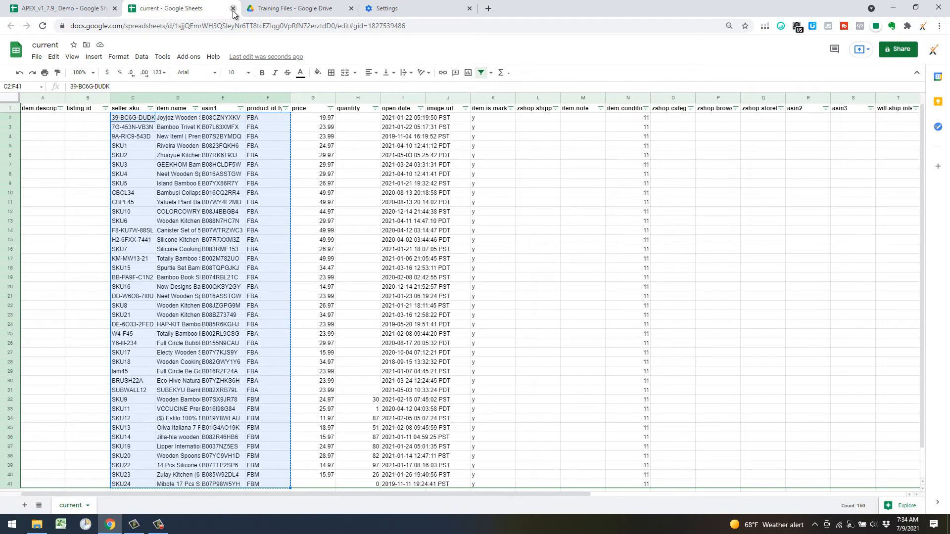
click(233, 8)
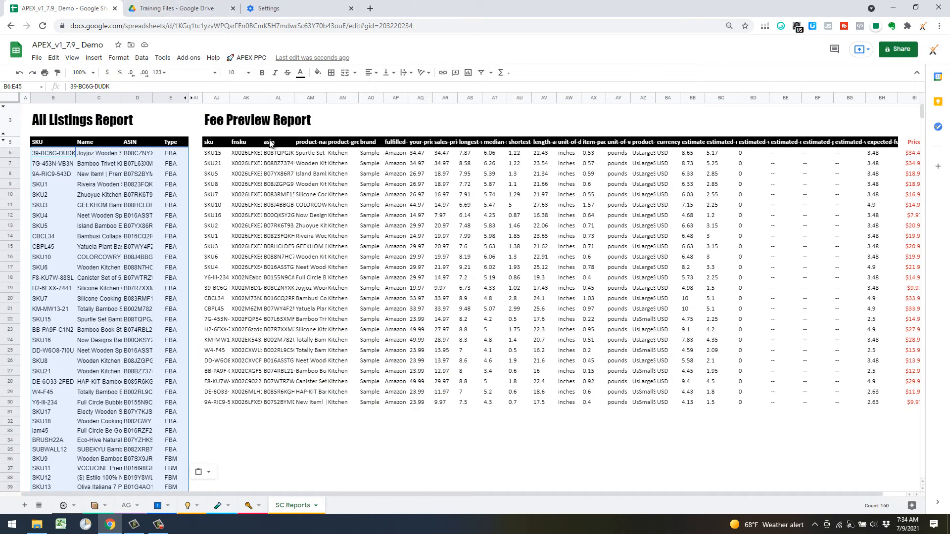
click(241, 60)
mouse_move(314, 77)
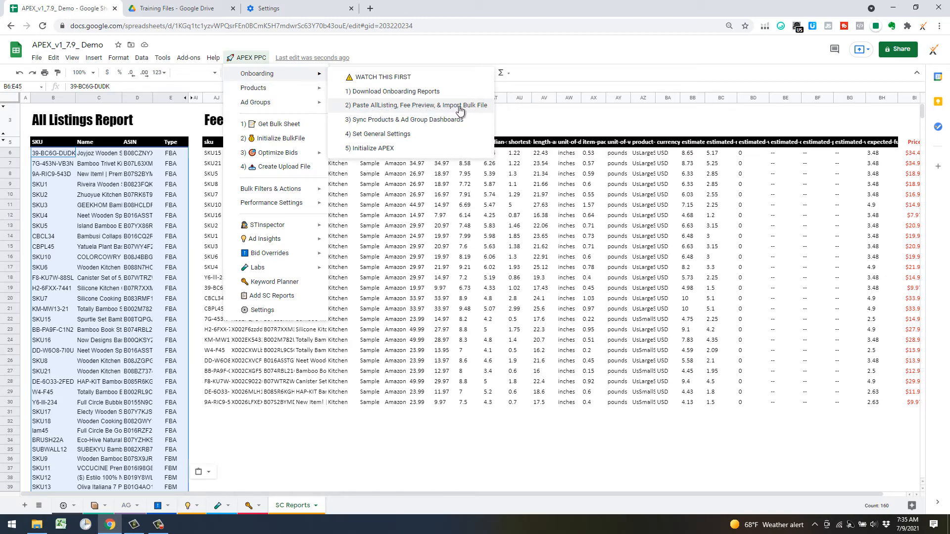
click(380, 288)
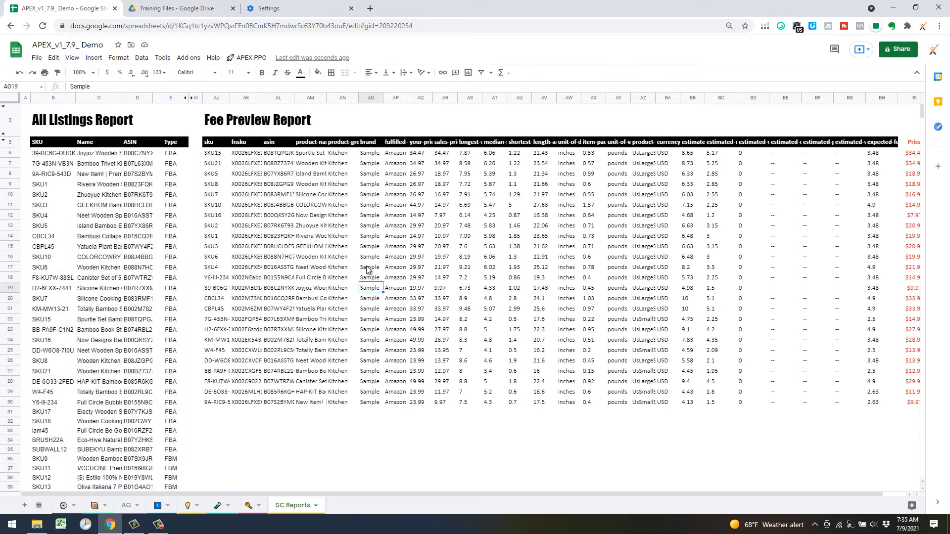
- Import bulk download.xlsx from the Training Files folder on My Drive, inserting its contents as new sheets
click(40, 60)
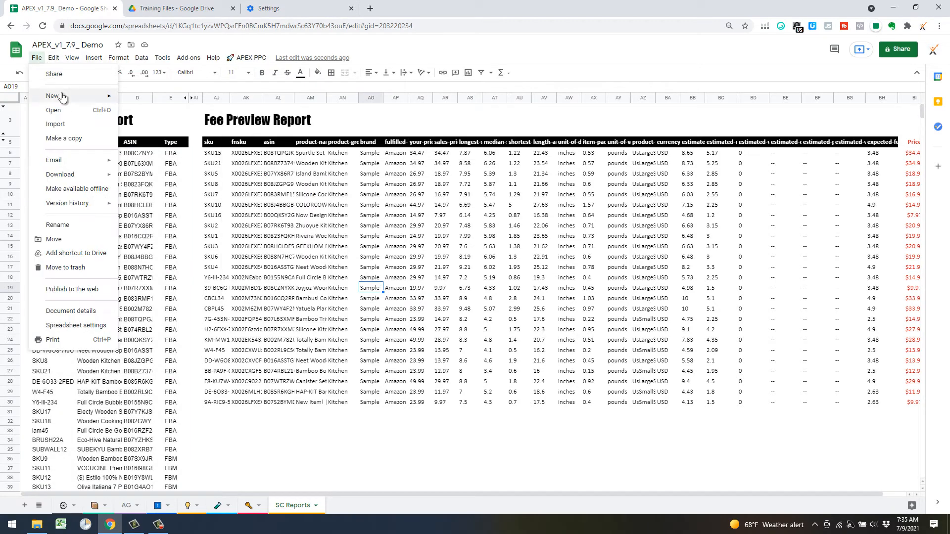
click(67, 126)
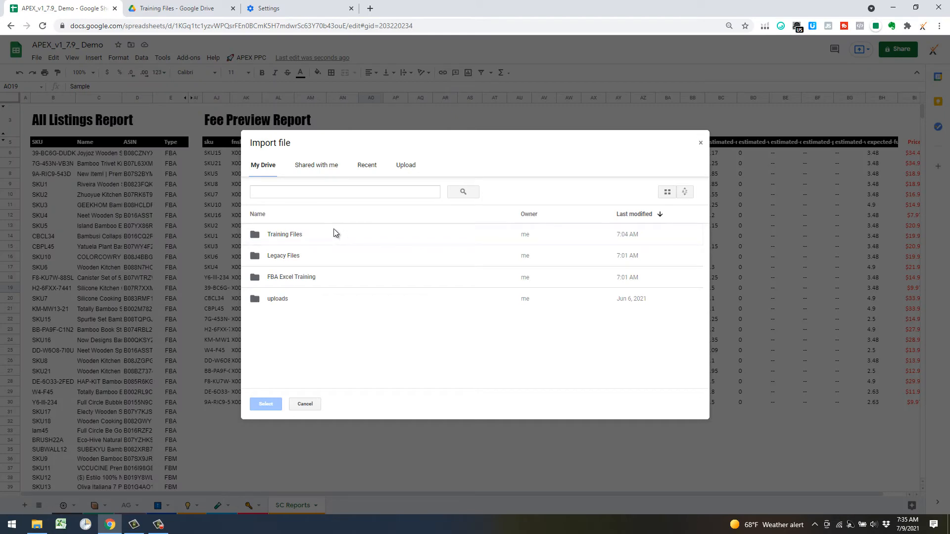
double_click(294, 237)
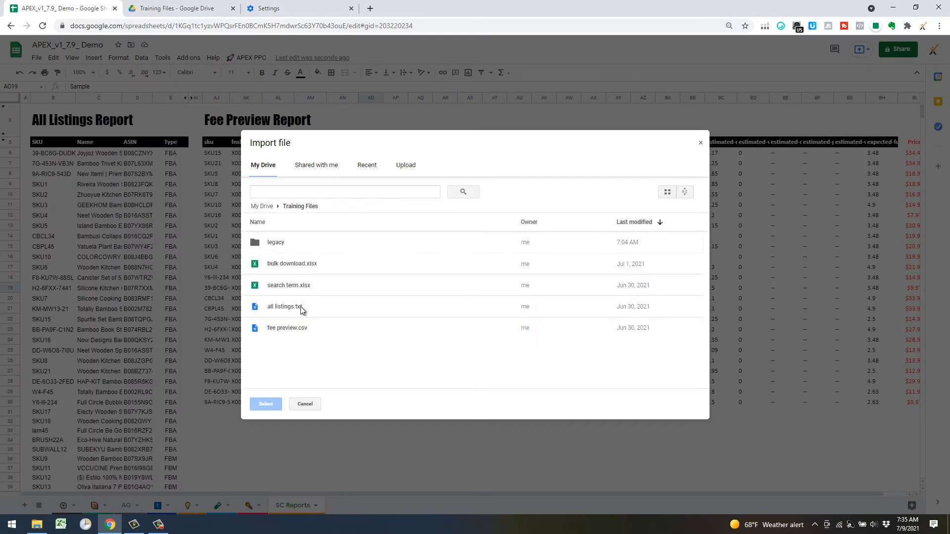
double_click(297, 268)
click(416, 294)
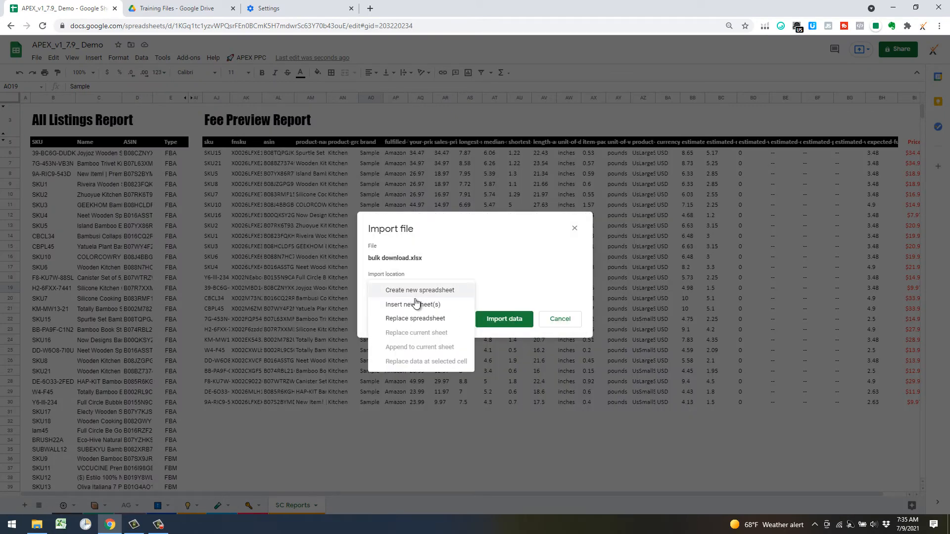
click(418, 305)
click(508, 351)
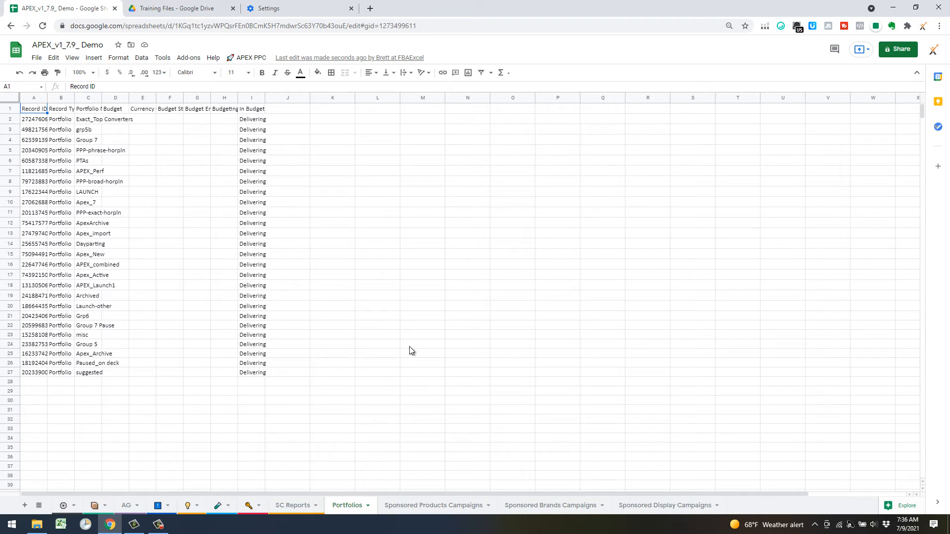
- Run onboarding step 3, Sync Products & Ad Group Dashboards, and acknowledge its completion
click(248, 57)
mouse_move(277, 79)
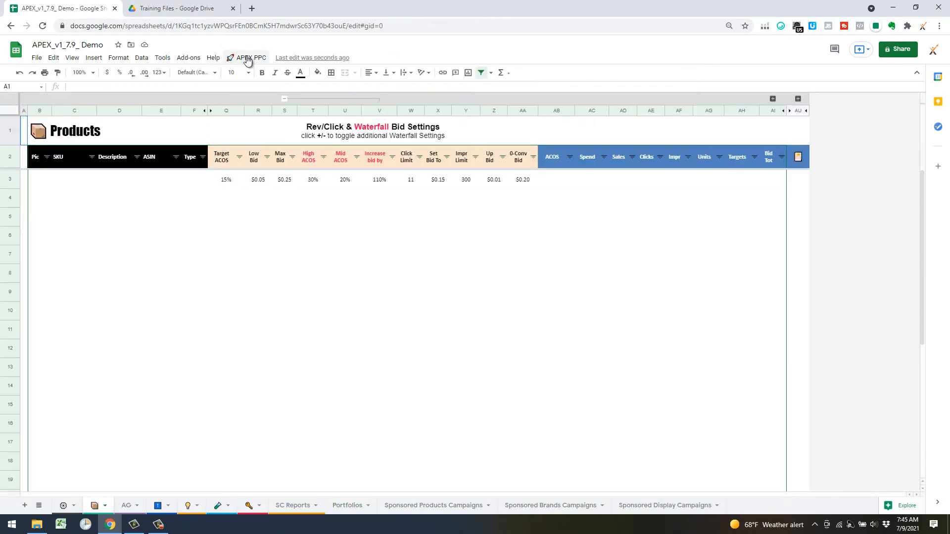
click(247, 58)
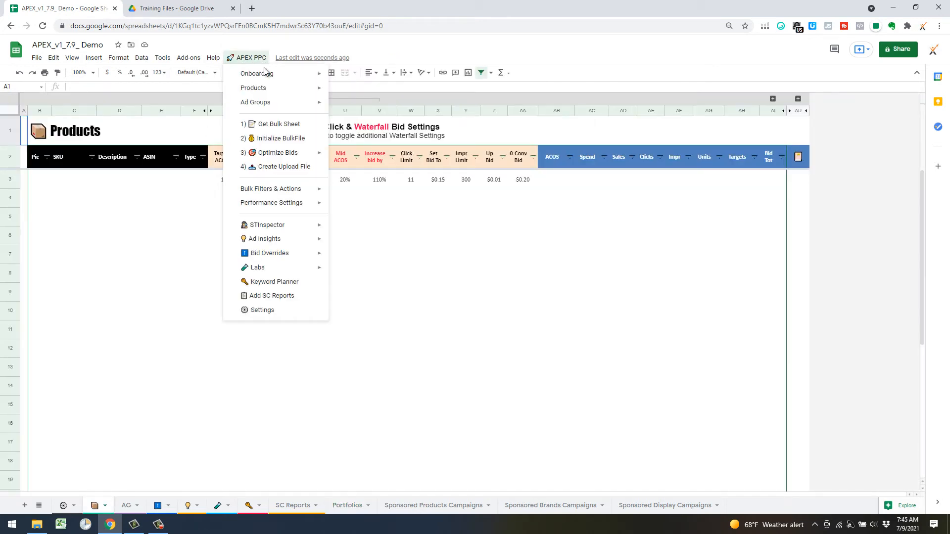
mouse_move(297, 75)
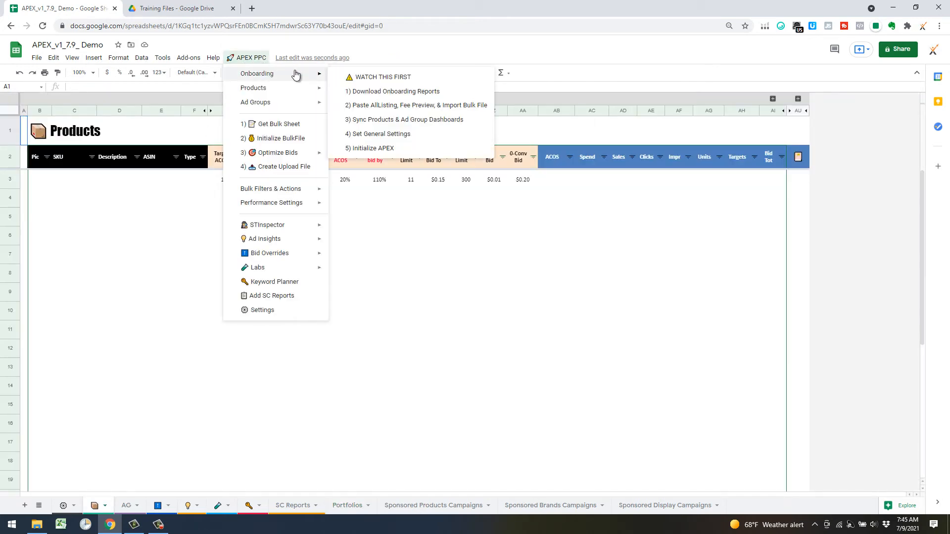
click(376, 121)
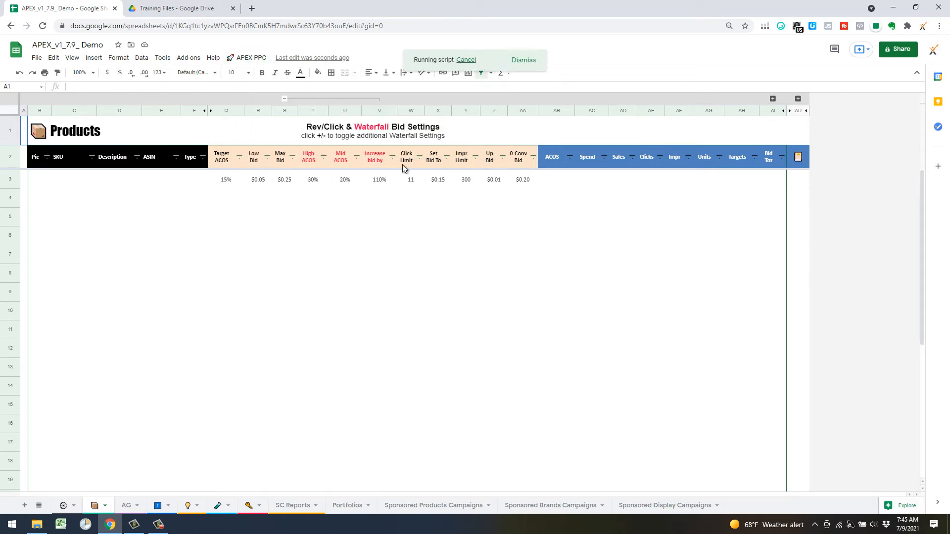
click(577, 306)
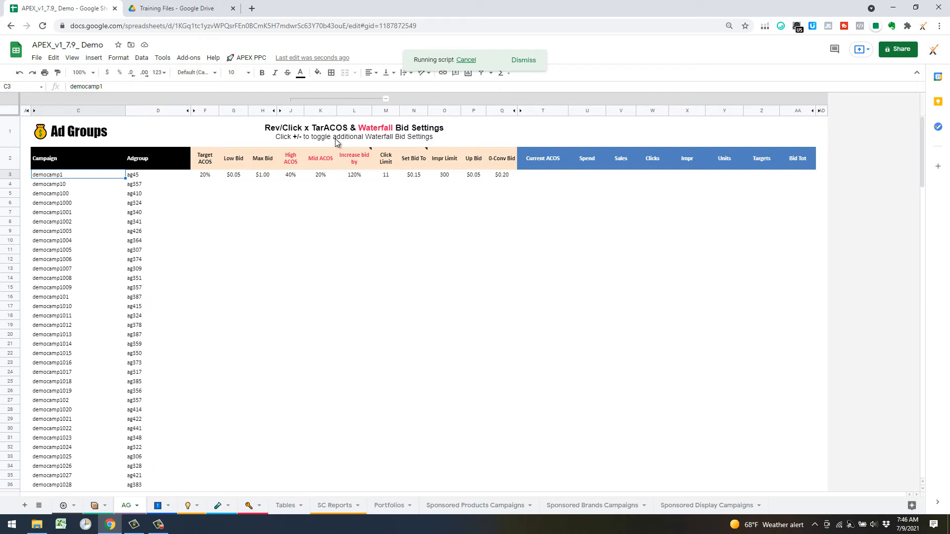
key(ctrl+Down)
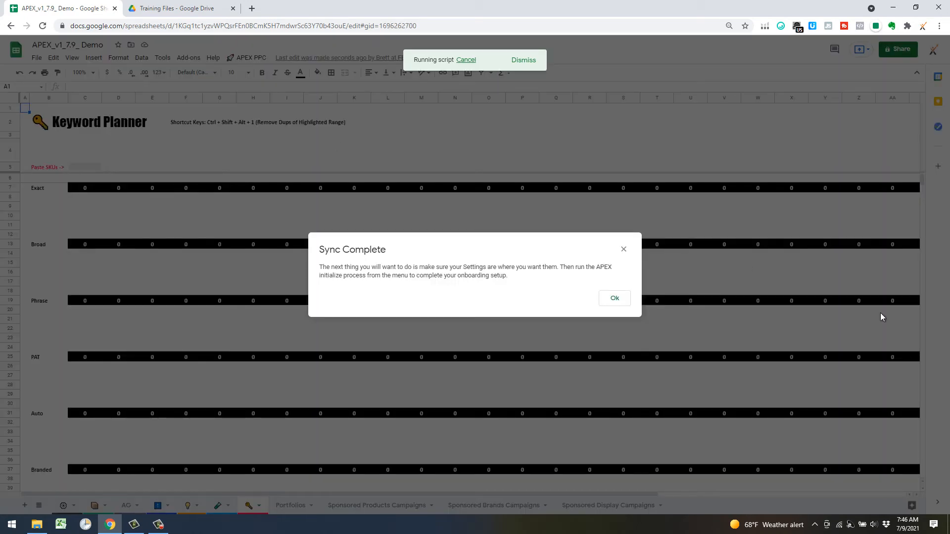
click(614, 298)
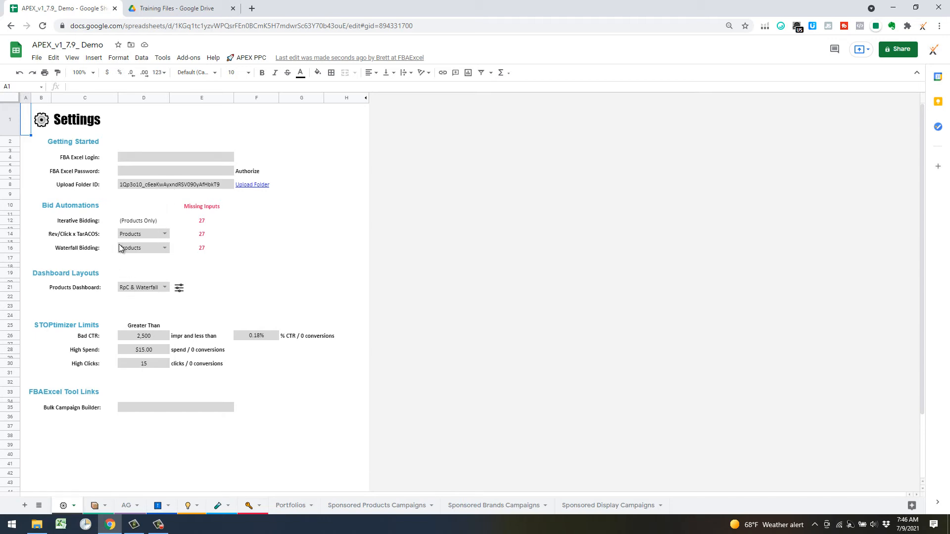
click(165, 247)
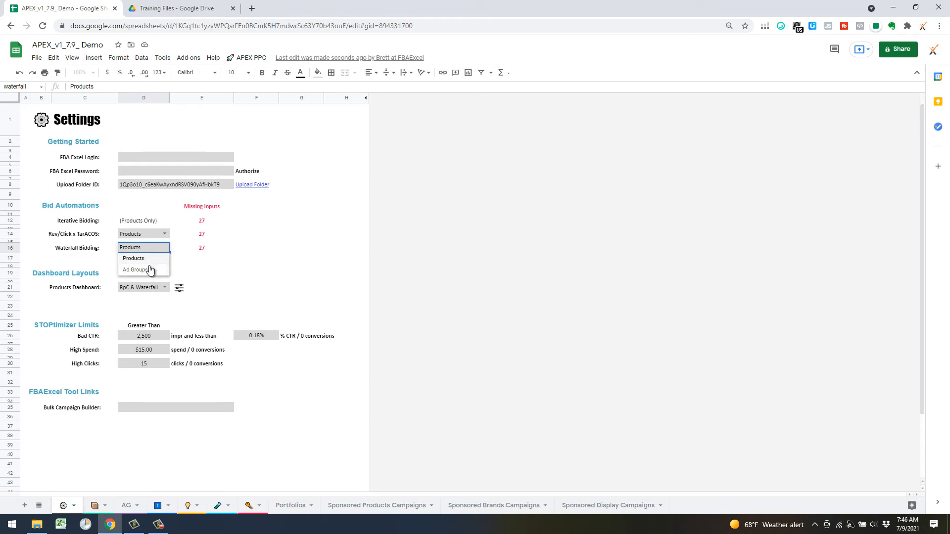
click(200, 261)
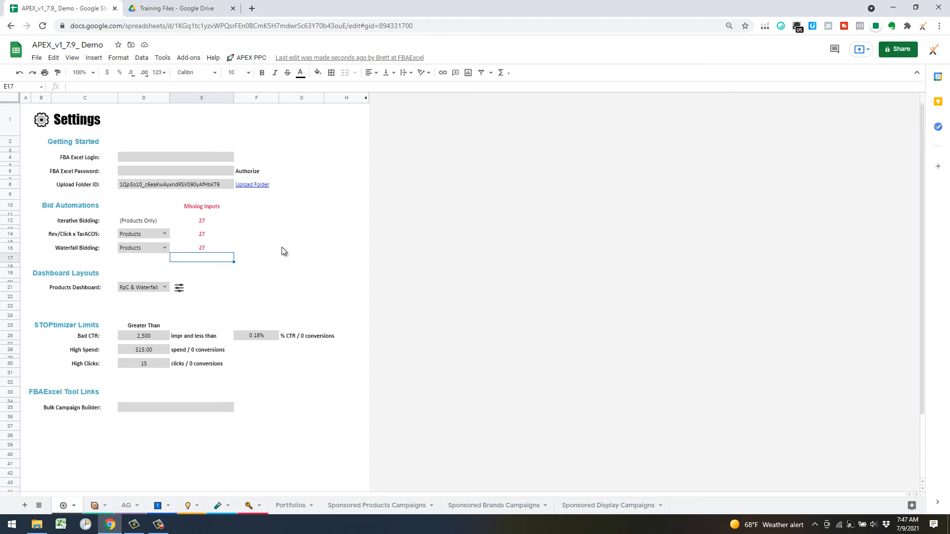
click(248, 271)
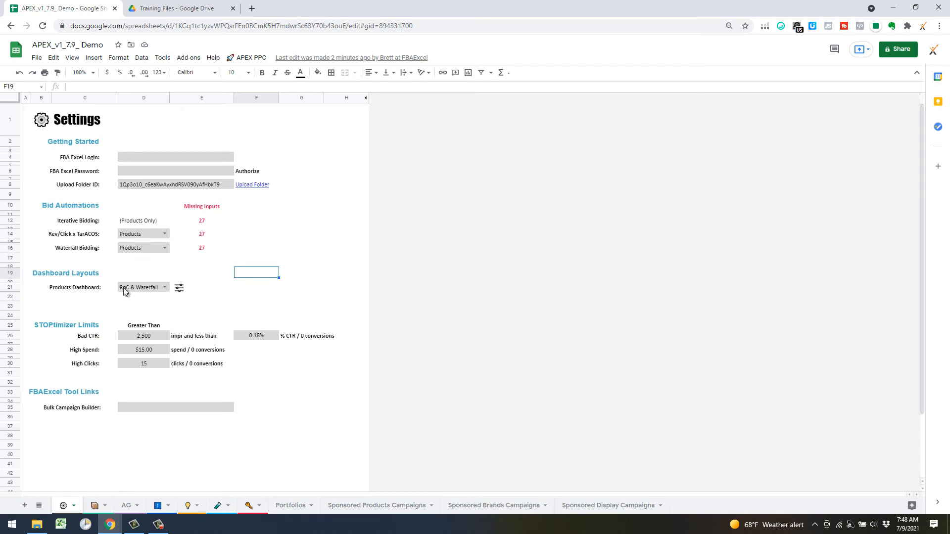
- Set the Products Dashboard layout to RpC & Waterfall in Settings and apply it
click(165, 288)
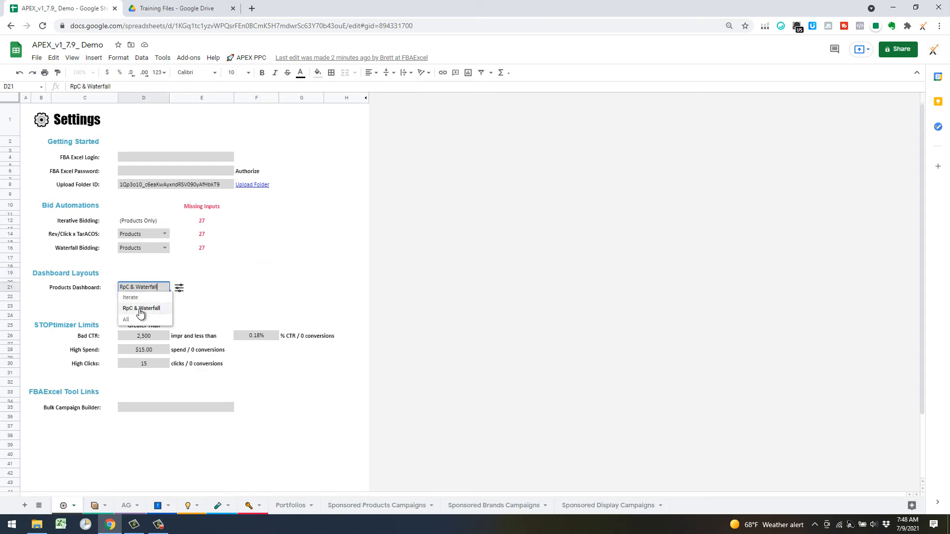
click(141, 308)
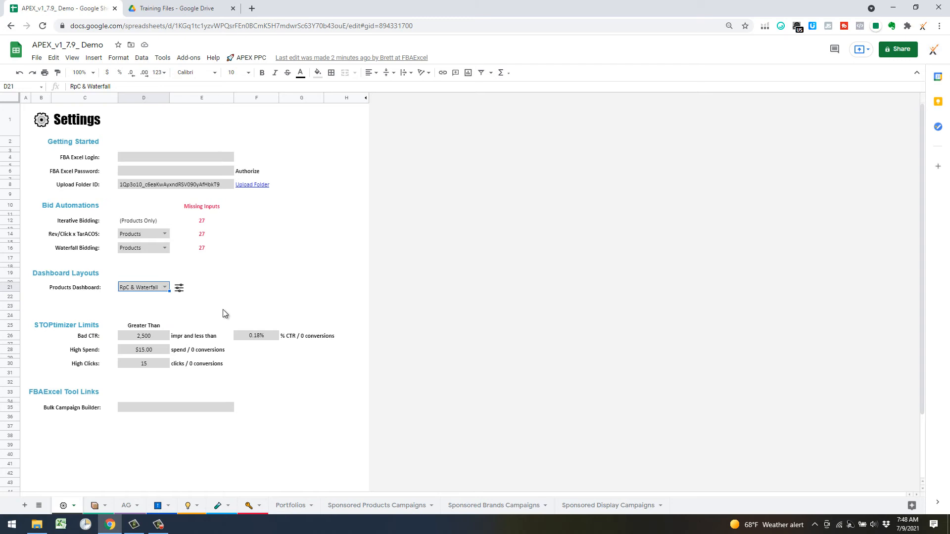
click(180, 289)
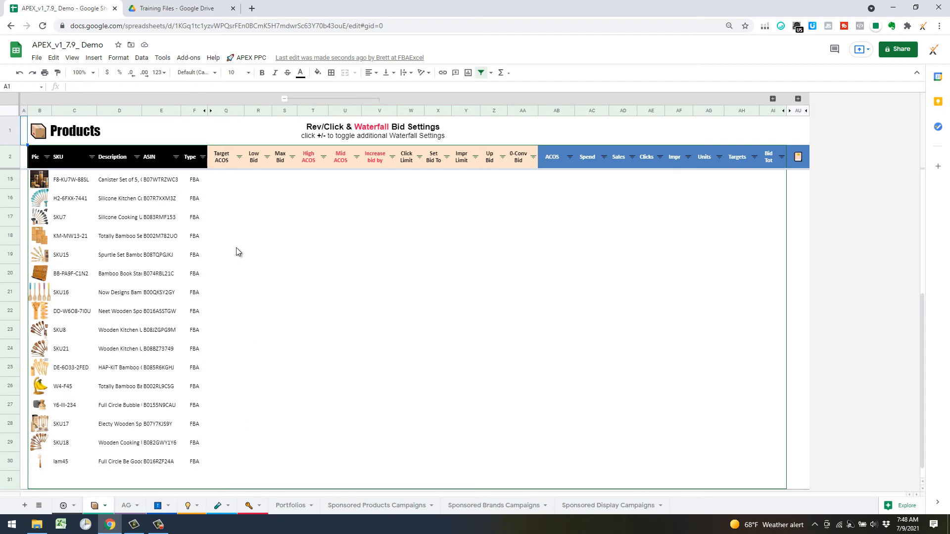
- Expand the collapsed column group from Sale Price to GM on the Products dashboard
scroll(244, 233, up, 5)
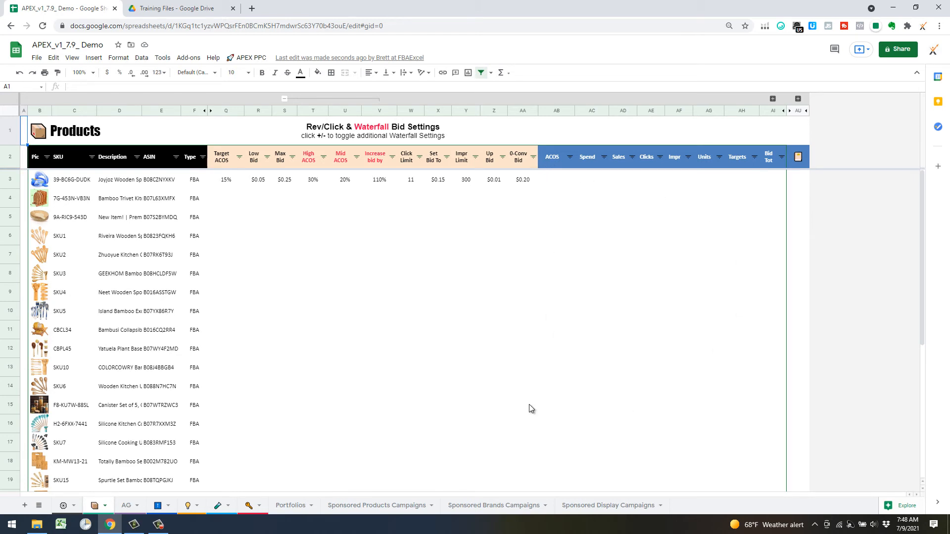
click(622, 348)
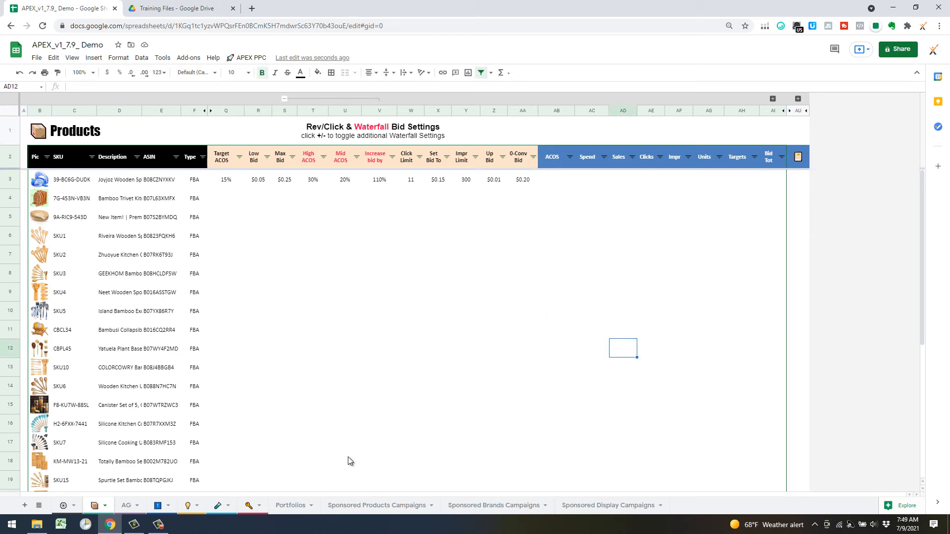
click(772, 99)
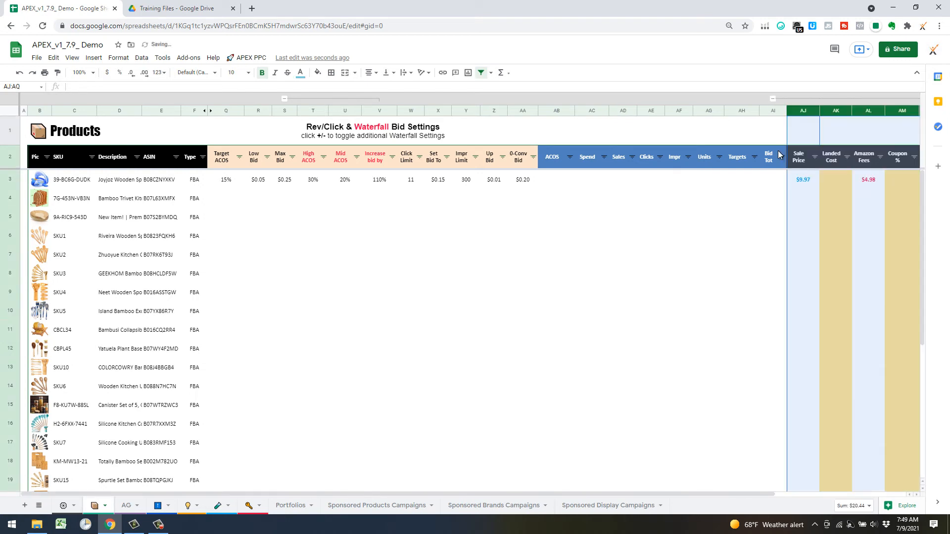
click(676, 460)
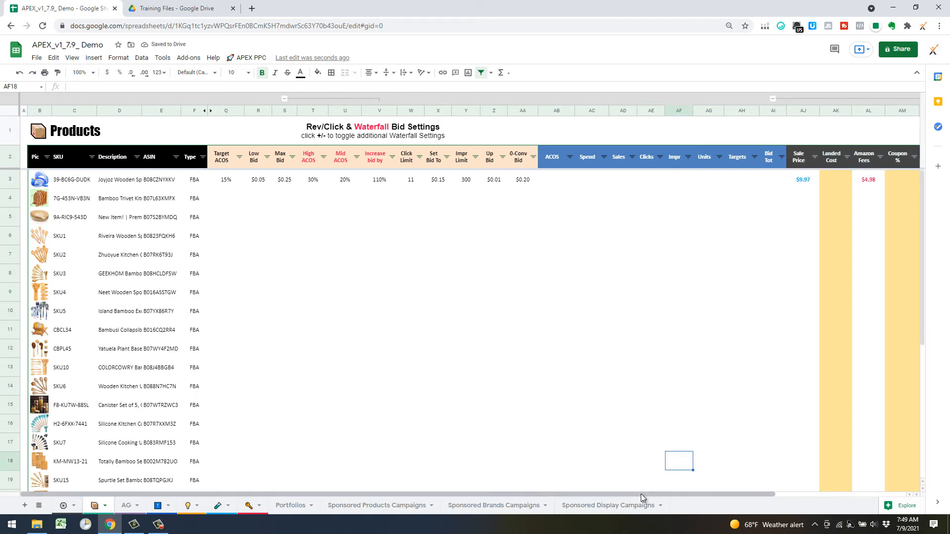
drag(645, 495, 809, 486)
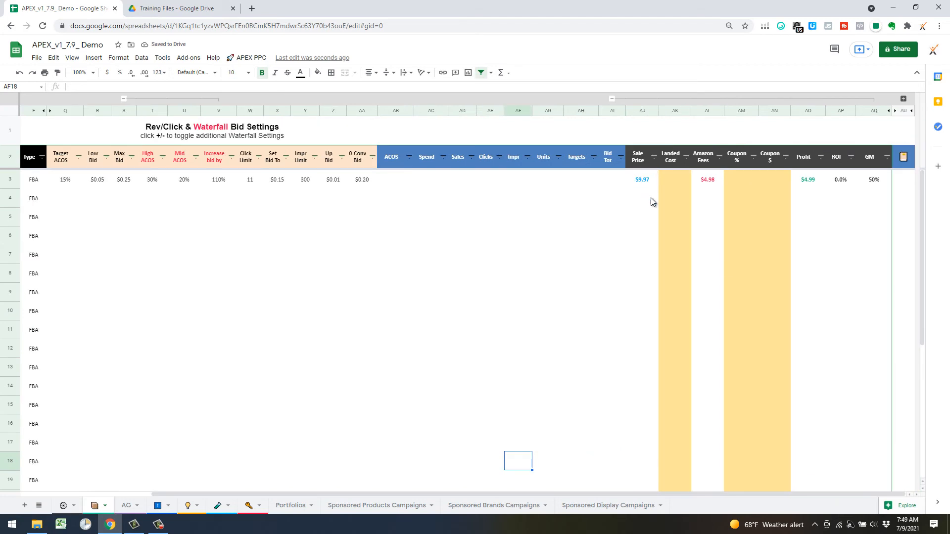
- Run the APEX Products script that fills Sale Price, Amazon Fees, Profit, ROI and GM down all products, and select the first Landed Cost cell
click(231, 62)
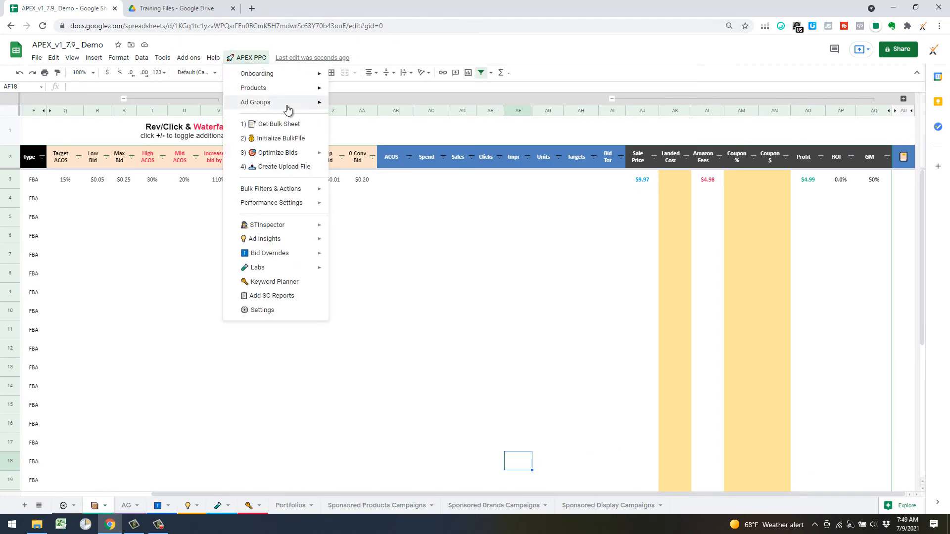
mouse_move(282, 88)
click(382, 171)
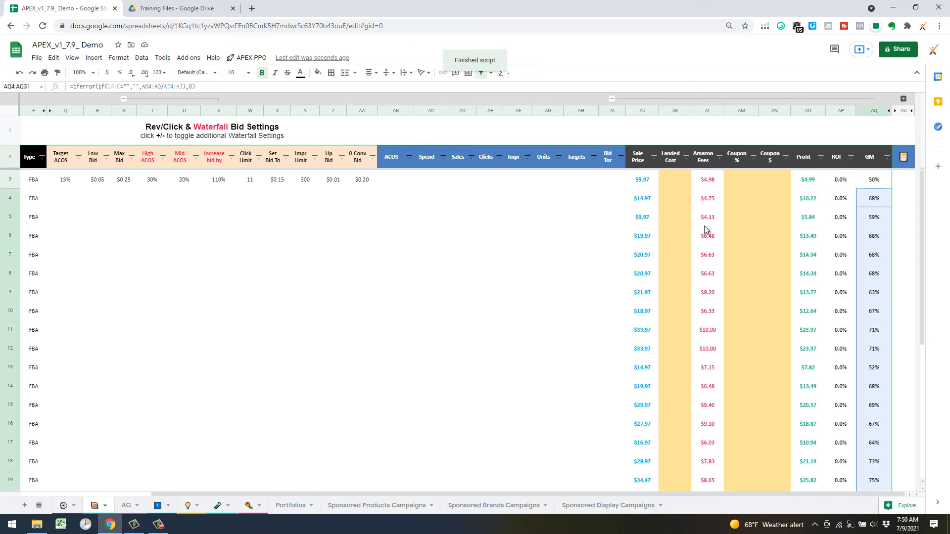
click(672, 183)
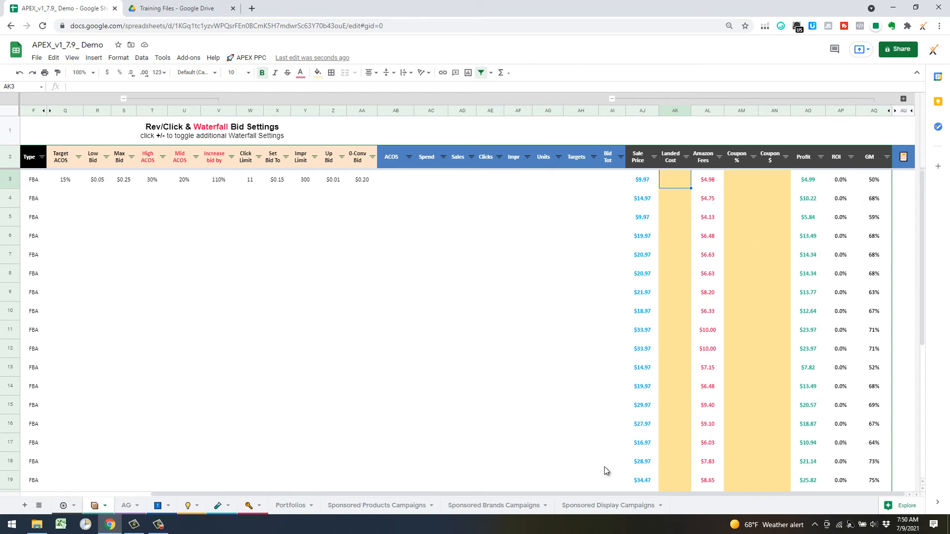
- Collapse the profitability column group from Sale Price to GM on the Products dashboard
drag(558, 494, 428, 494)
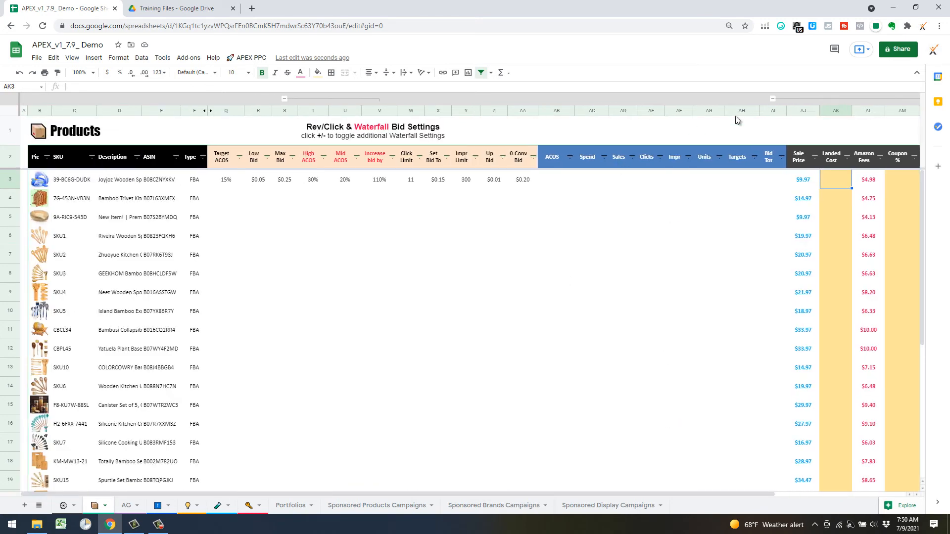
drag(611, 493, 802, 490)
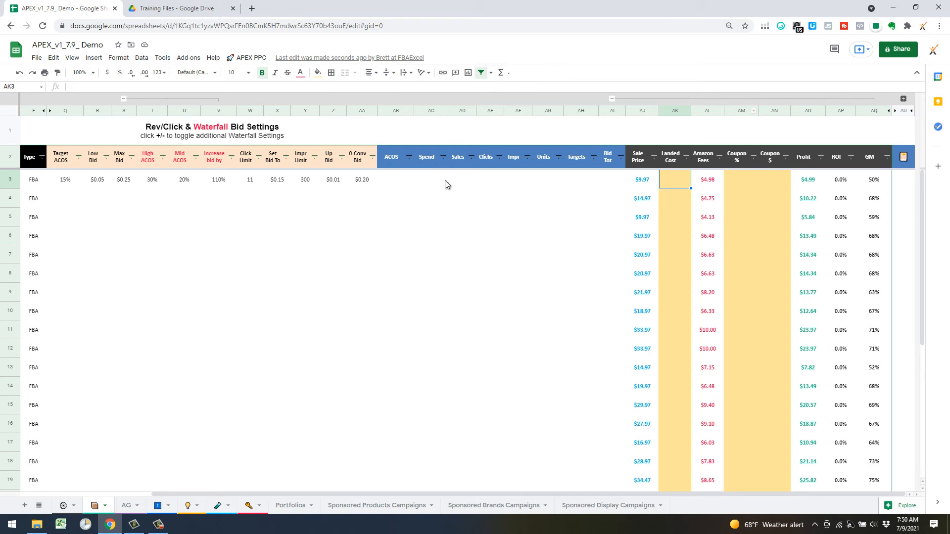
click(612, 98)
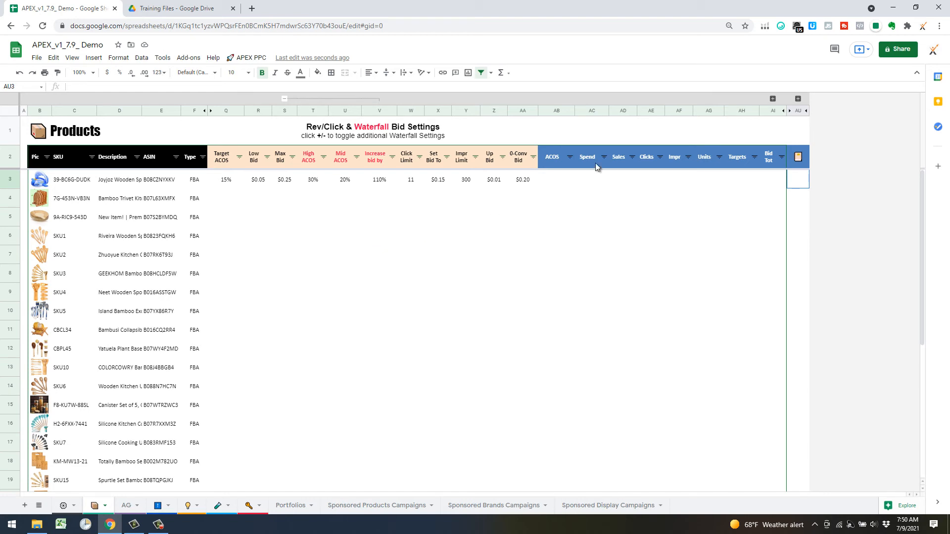
- Expand the Daily Tracking column group on the Products dashboard to view it, and collapse it again
click(798, 99)
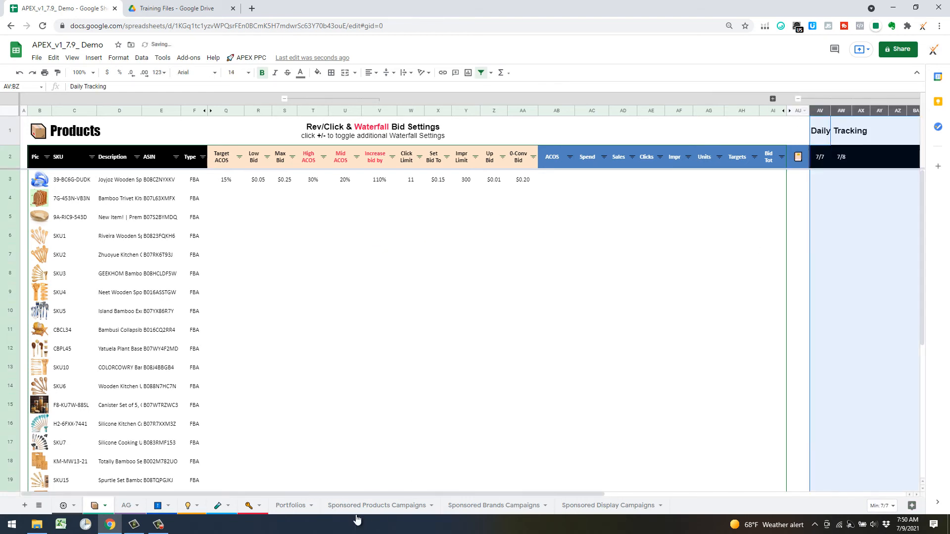
click(662, 273)
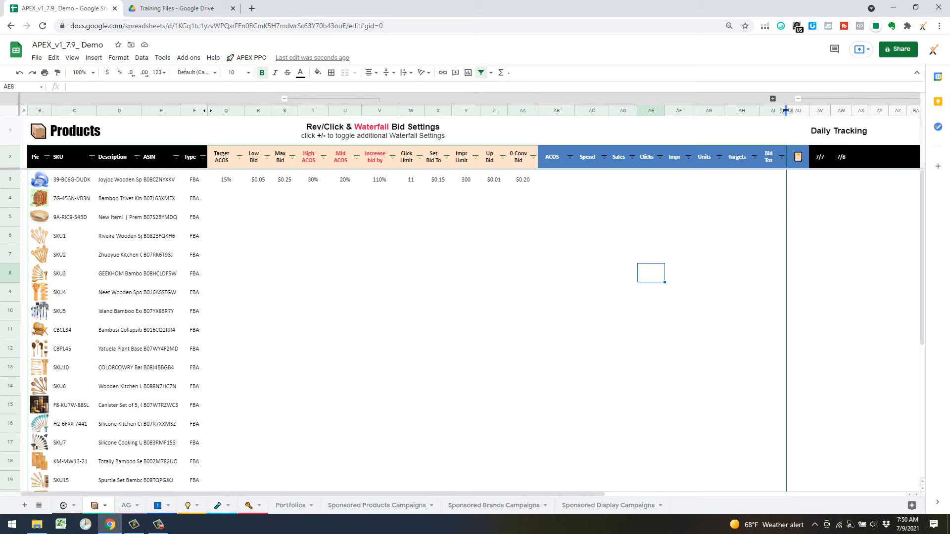
click(798, 98)
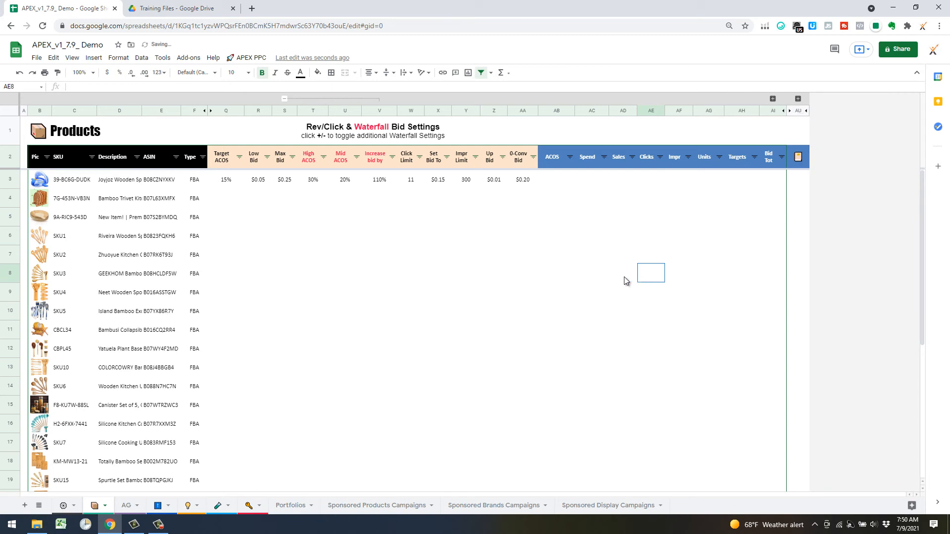
click(588, 252)
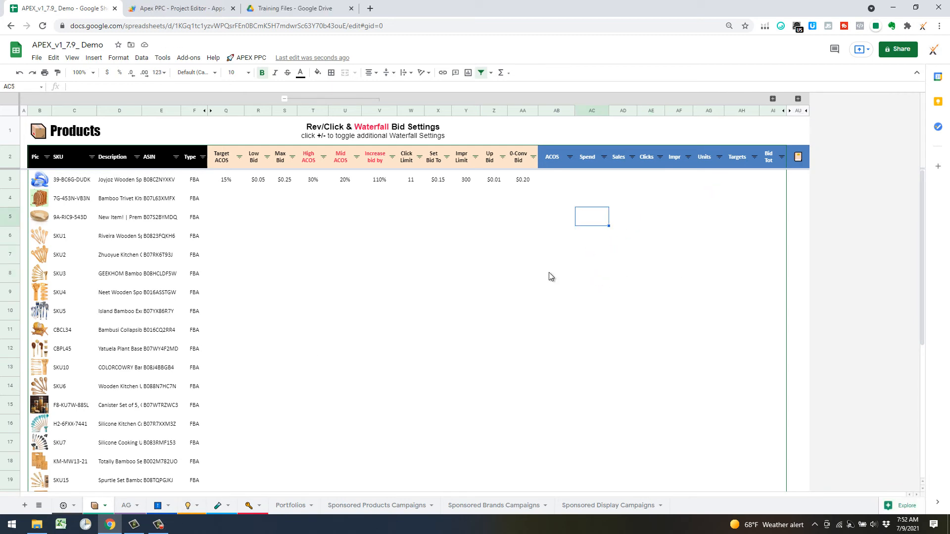
- Open the Ad Groups dashboard to view its bid settings, and check the list of APEX onboarding steps
click(126, 507)
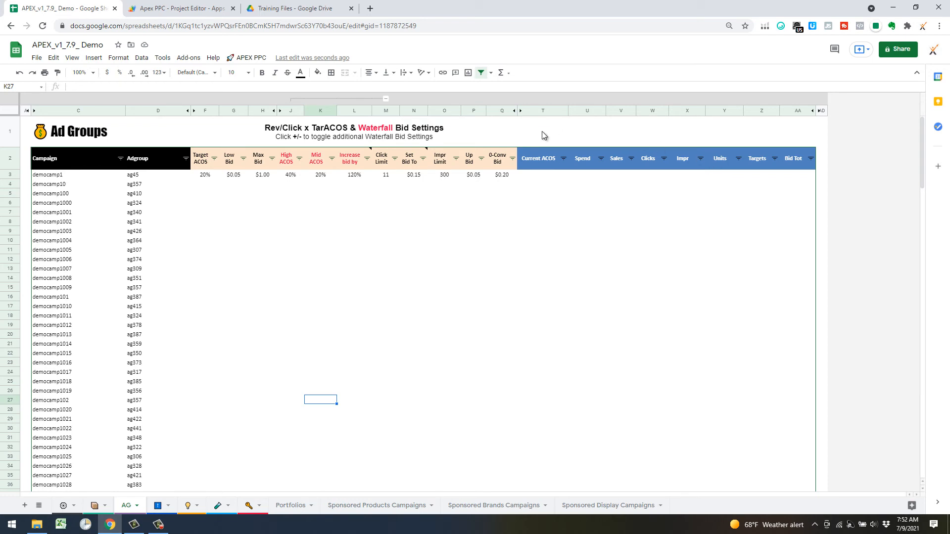
click(242, 60)
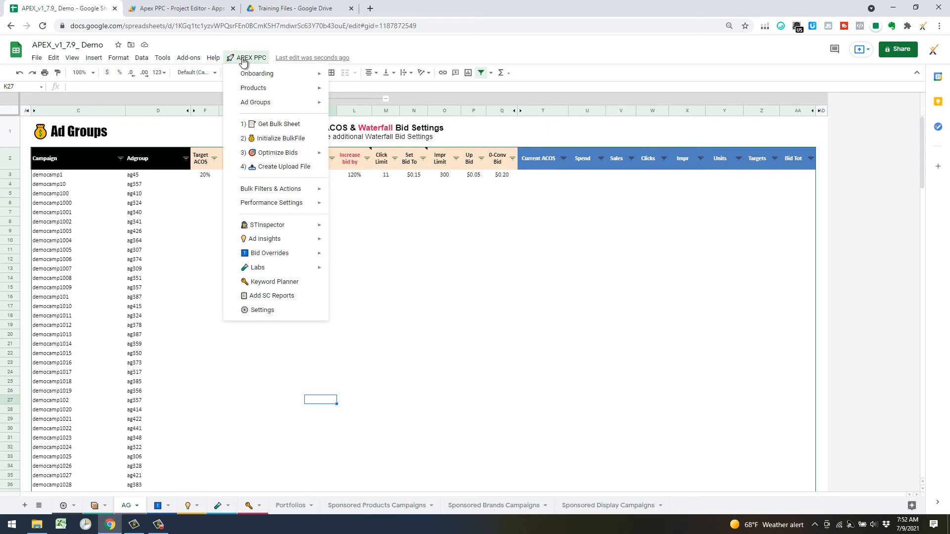
mouse_move(262, 74)
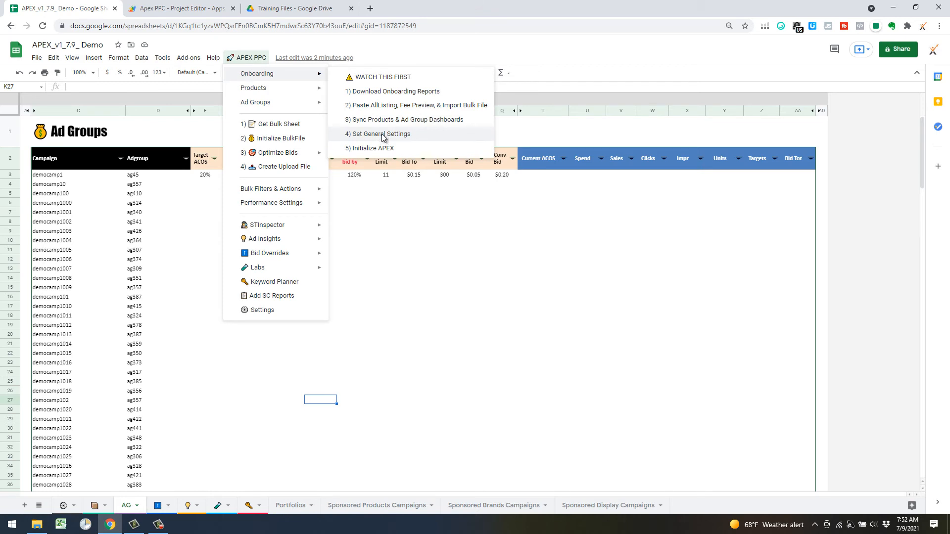
- Set the Products Dashboard layout to Iterate in Settings and apply it
click(65, 505)
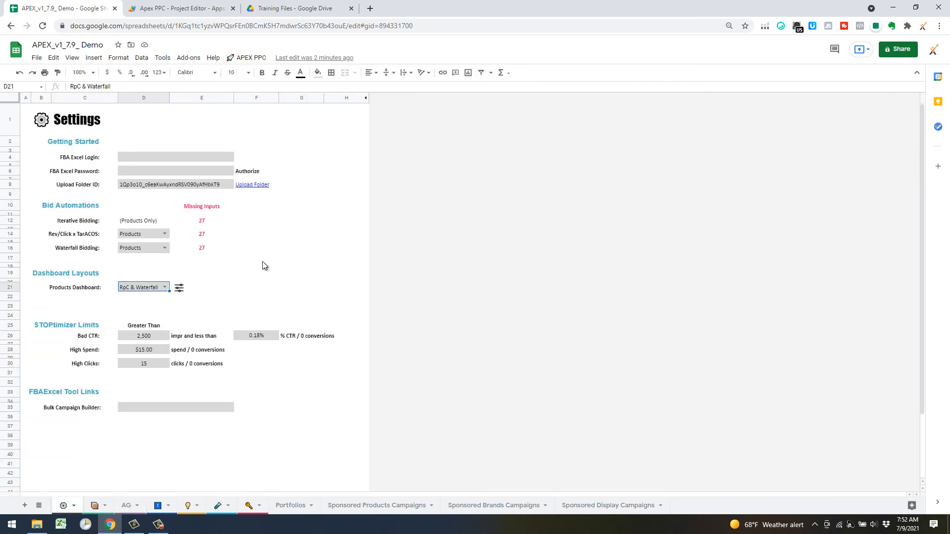
click(263, 262)
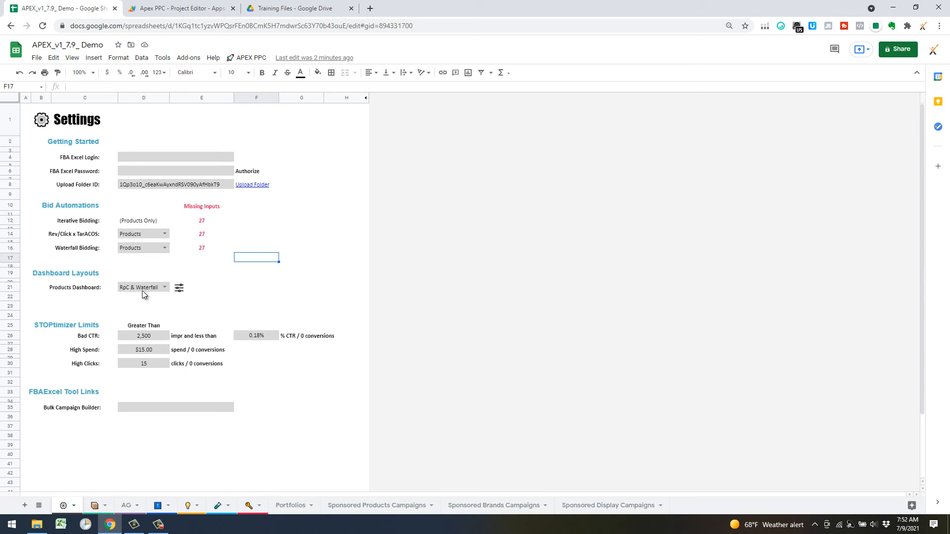
click(162, 291)
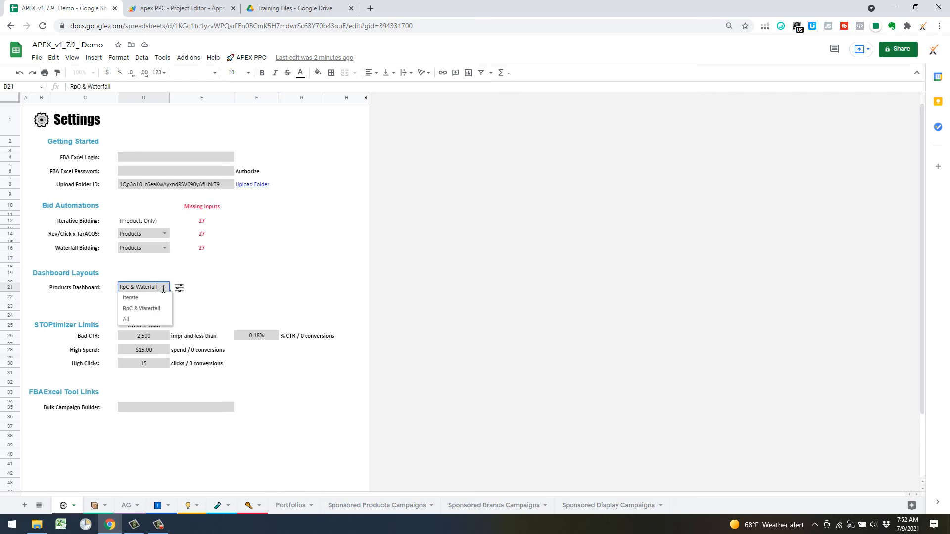
click(141, 313)
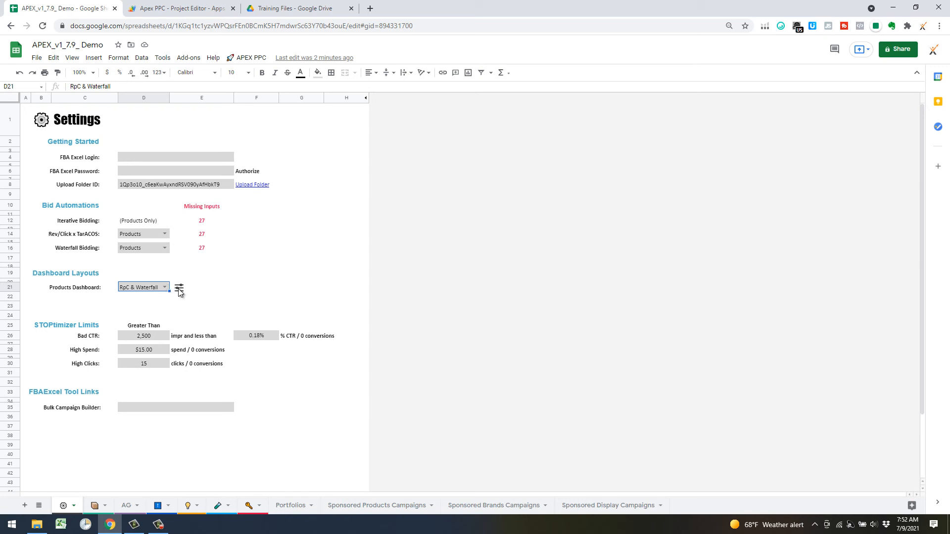
double_click(153, 291)
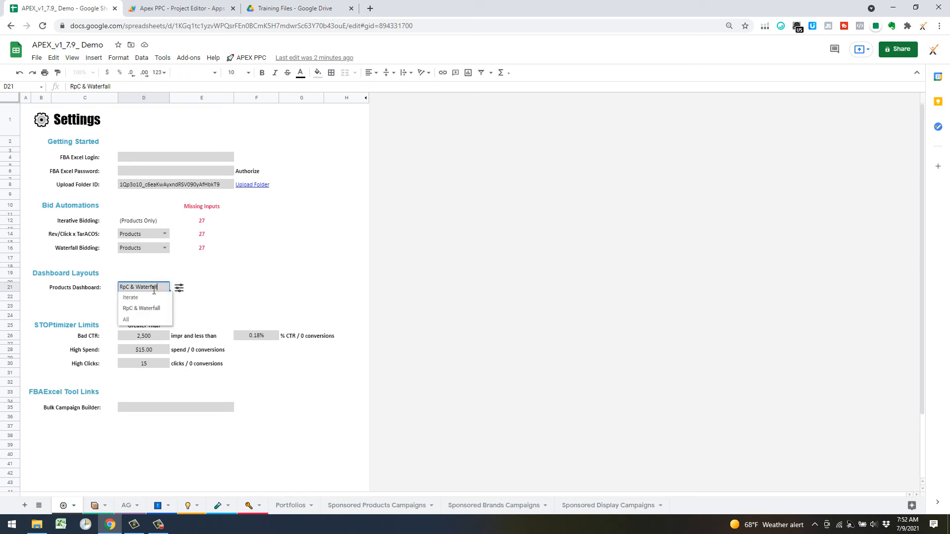
click(144, 298)
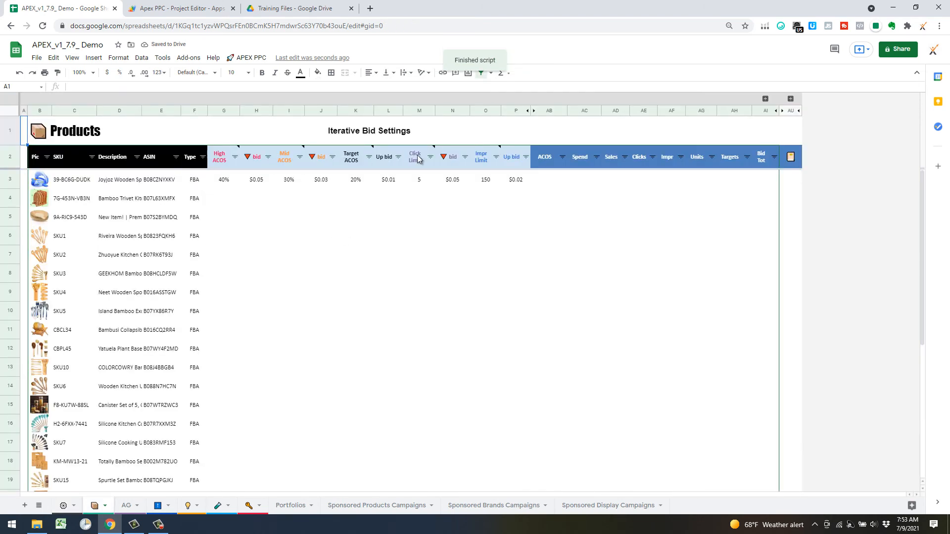
- Return to Settings and examine the Bulk Campaign Builder field under FBAExcel Tool Links
click(65, 505)
click(257, 257)
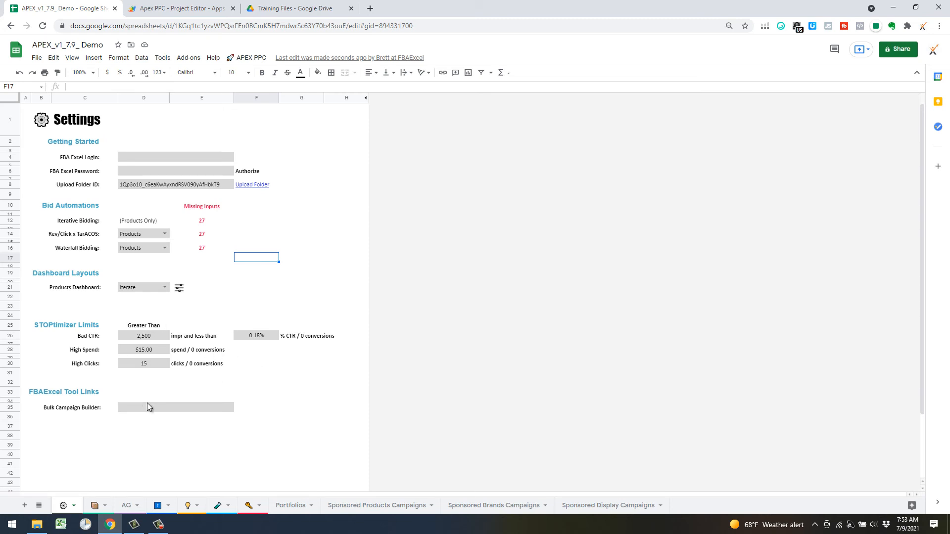
click(171, 406)
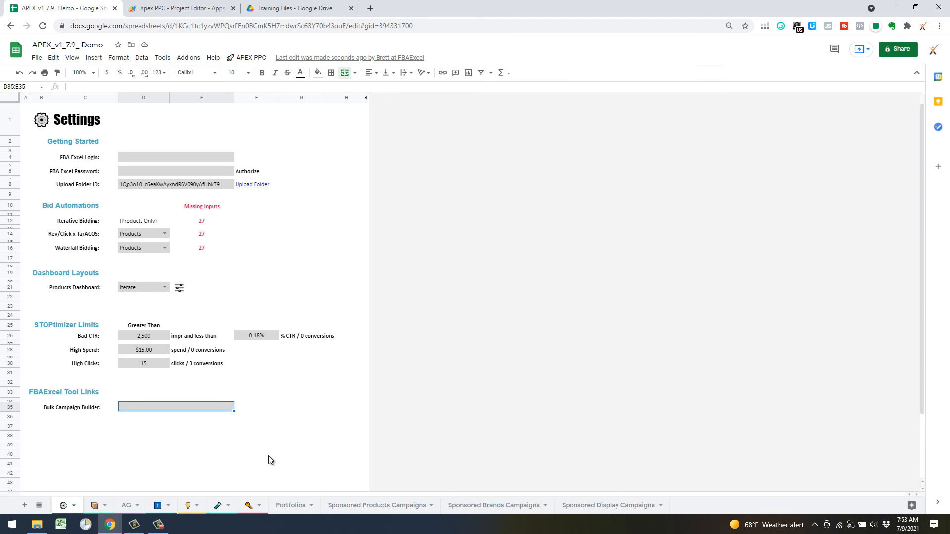
click(271, 409)
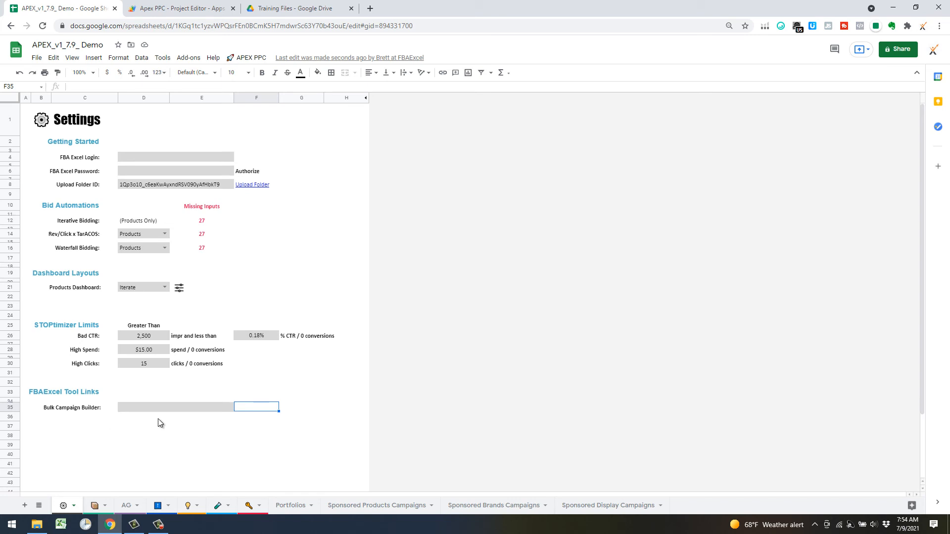
click(246, 418)
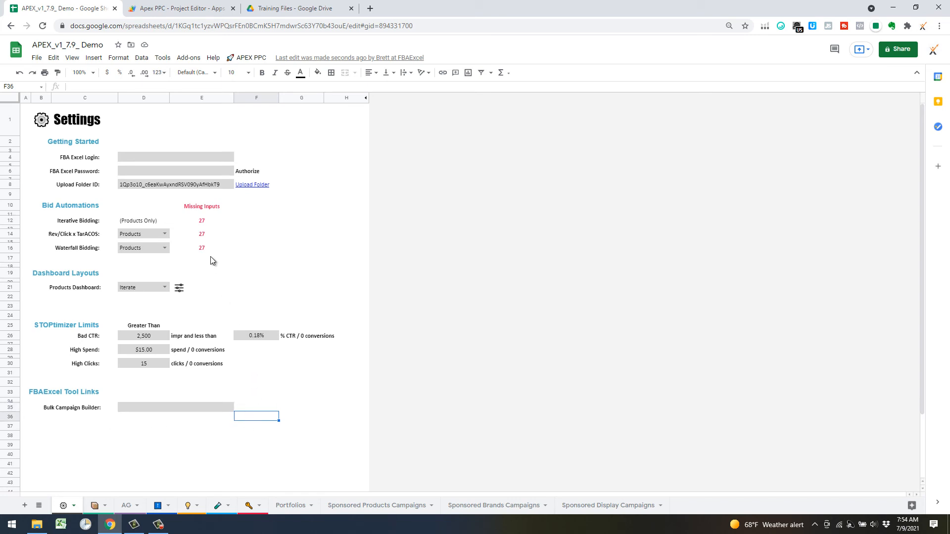
- Run onboarding step 5, Initialize APEX, and confirm initializing the bulk file
click(249, 58)
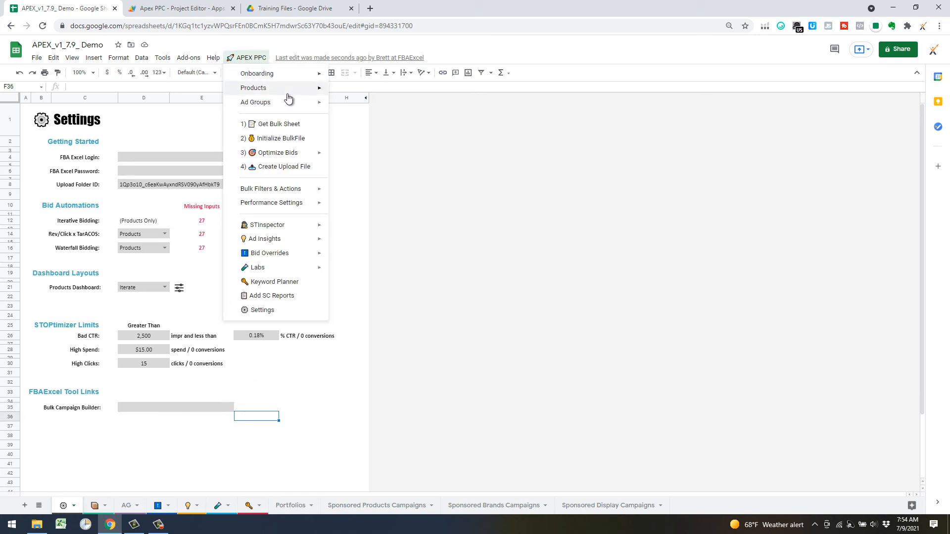
mouse_move(322, 77)
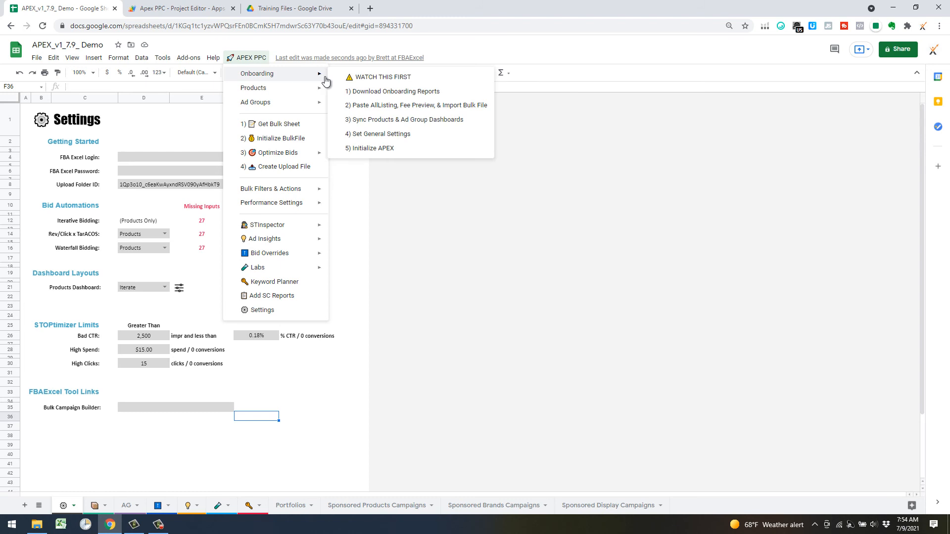
click(390, 150)
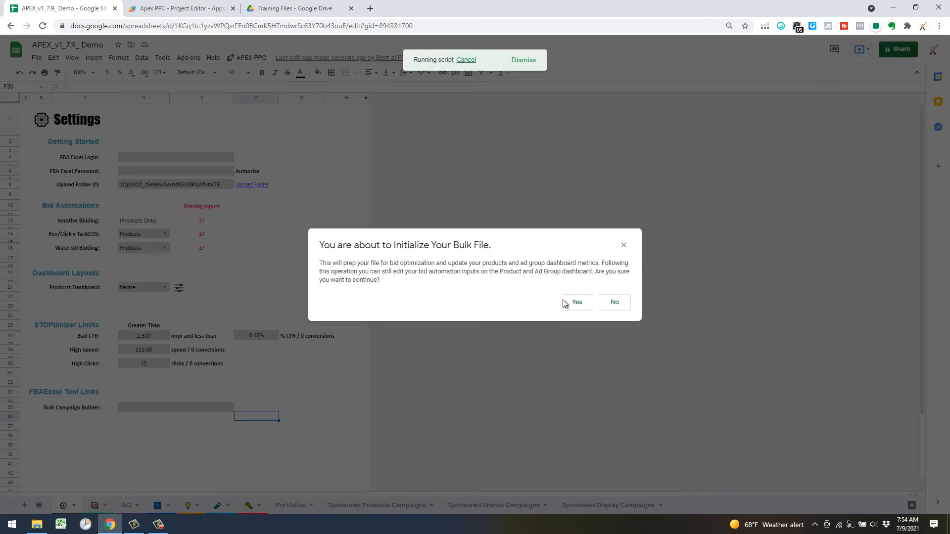
click(577, 302)
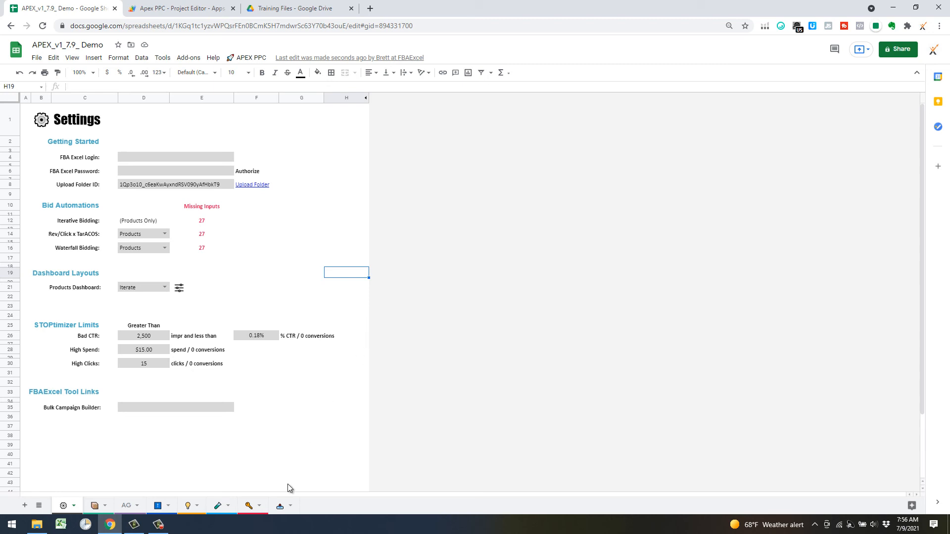
- Open the initialized bulk file sheet, narrow its Campaign column and set the sheet zoom to 90%
click(279, 510)
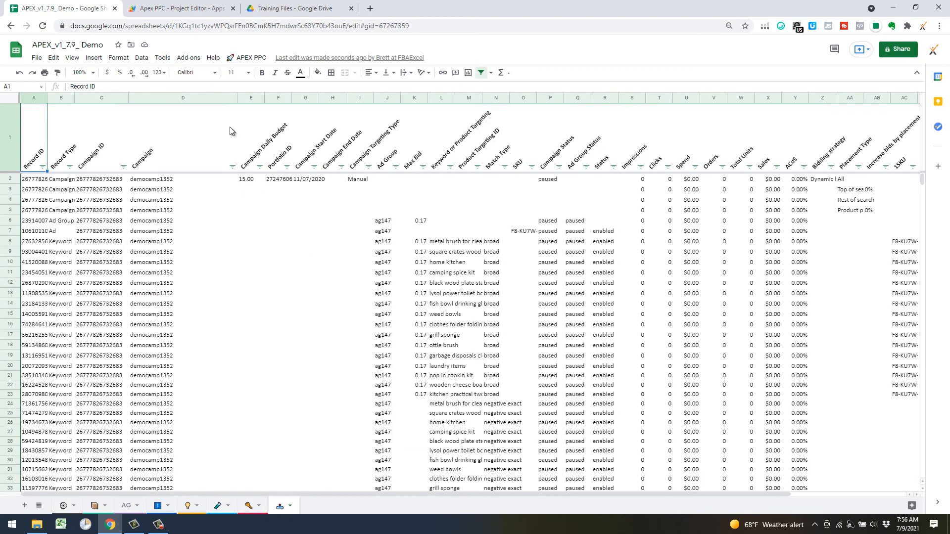
drag(237, 97, 189, 98)
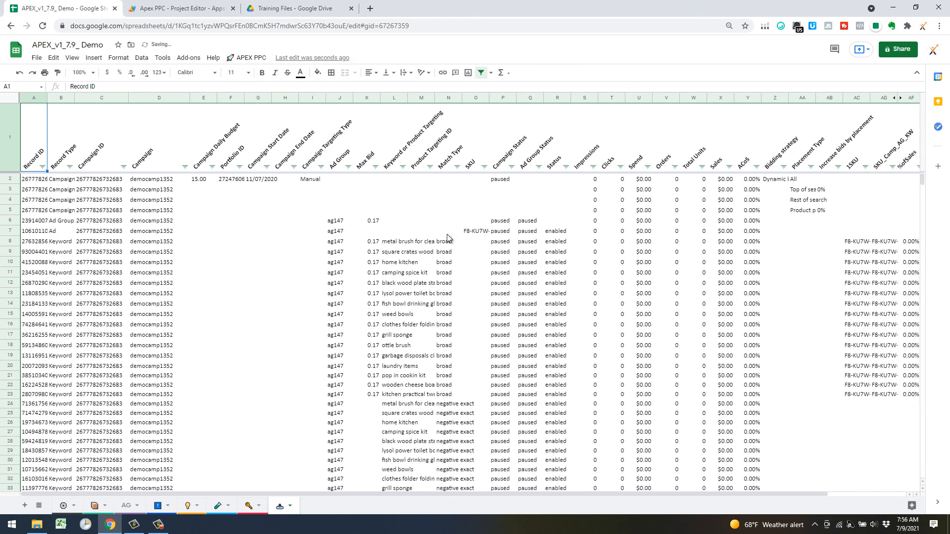
click(92, 74)
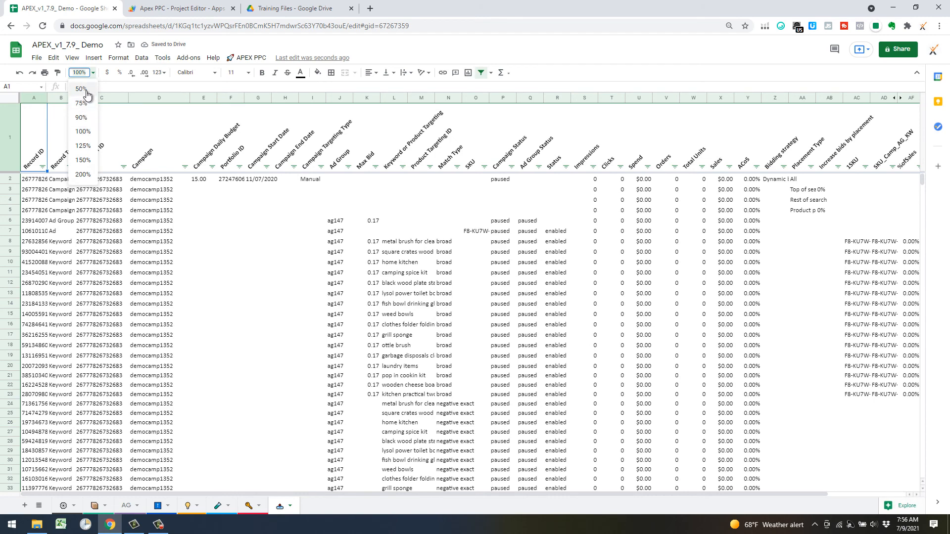
click(83, 117)
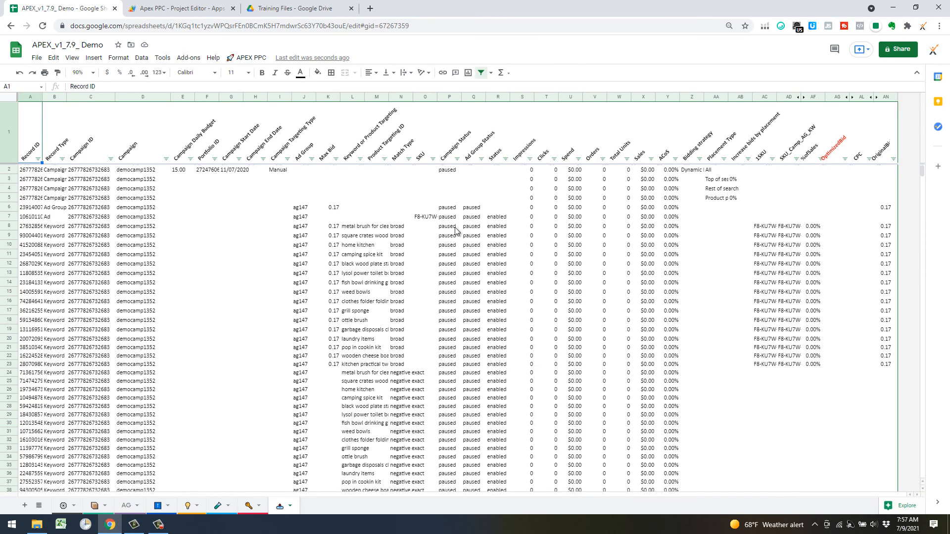
- Examine the initialized bulk file, the Bid Overrides sheet and the ad metrics on the Products dashboard
click(351, 217)
click(231, 235)
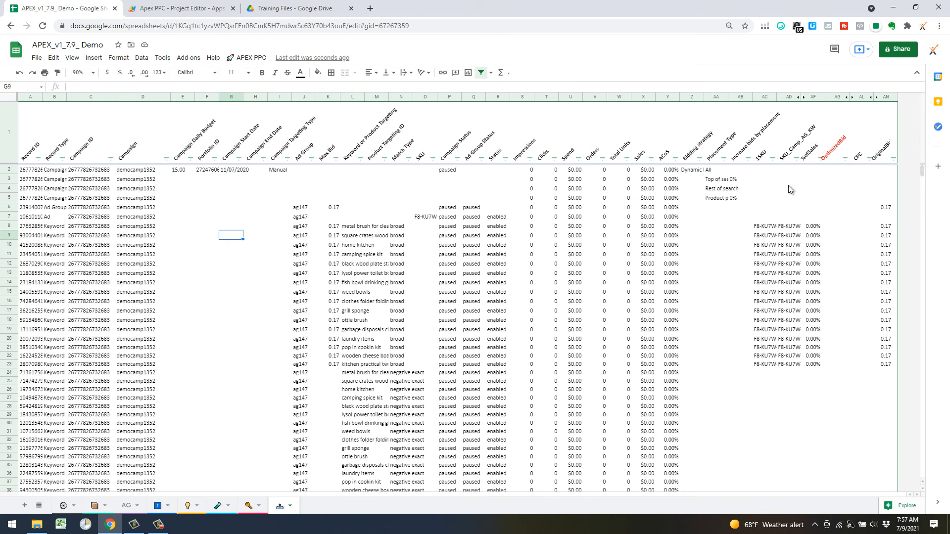
click(159, 506)
click(179, 235)
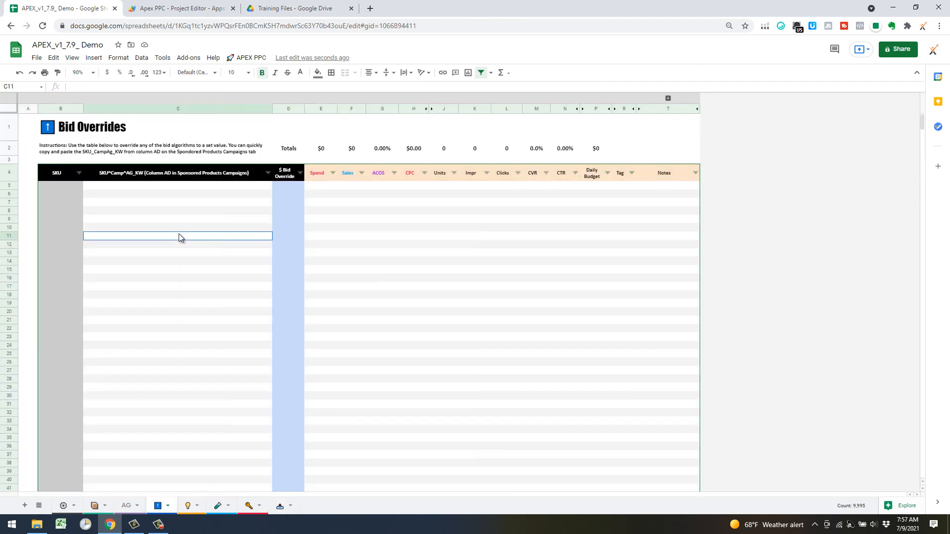
click(96, 507)
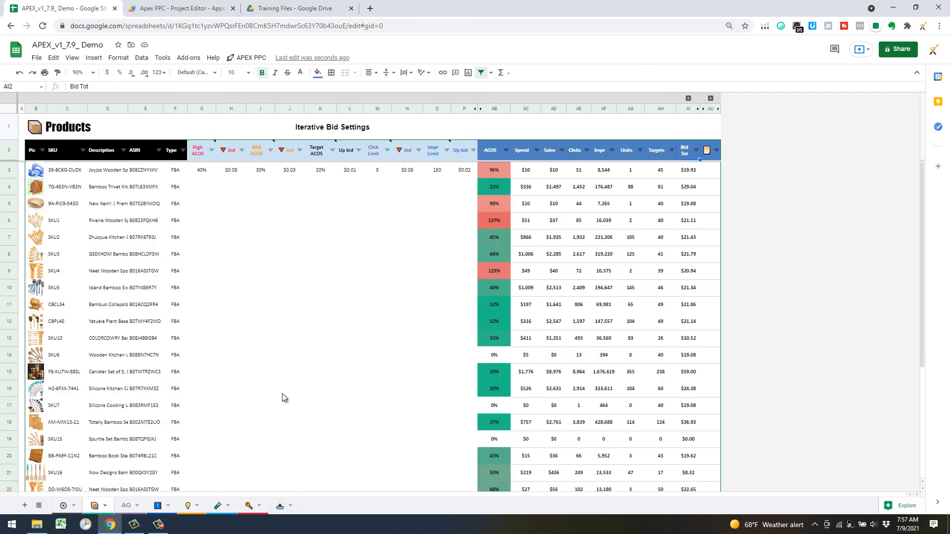
- Return to the bulk file sheet, view the Optimize Bids options and select the first OptimizedBid cell
click(280, 507)
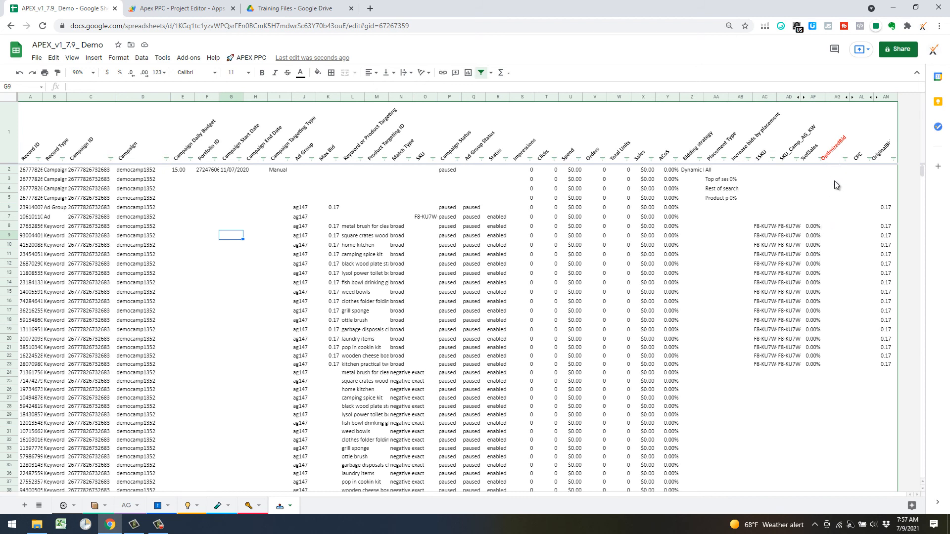
click(247, 57)
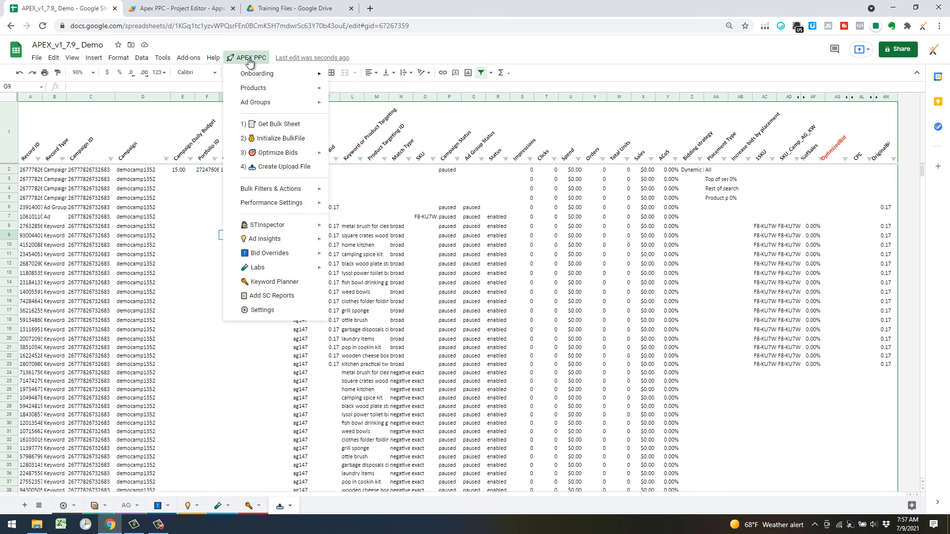
mouse_move(271, 157)
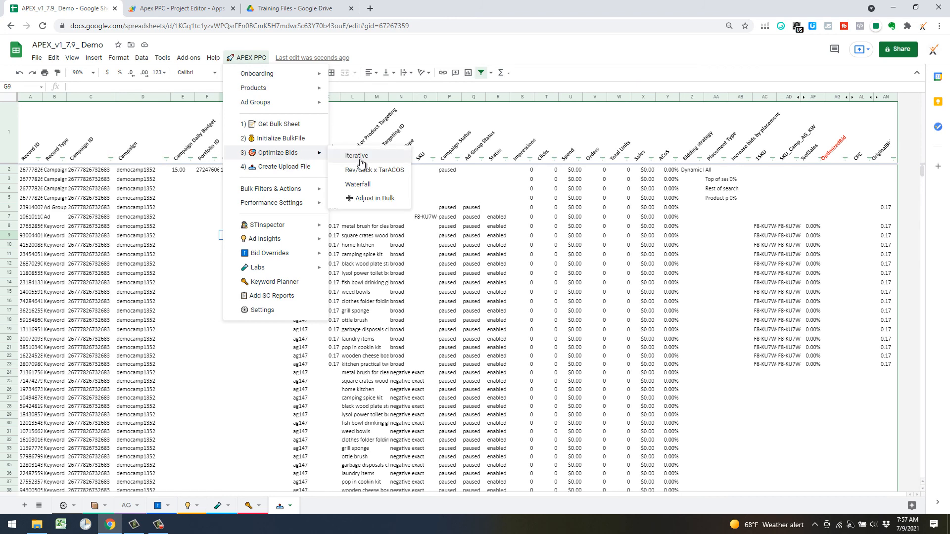
click(836, 169)
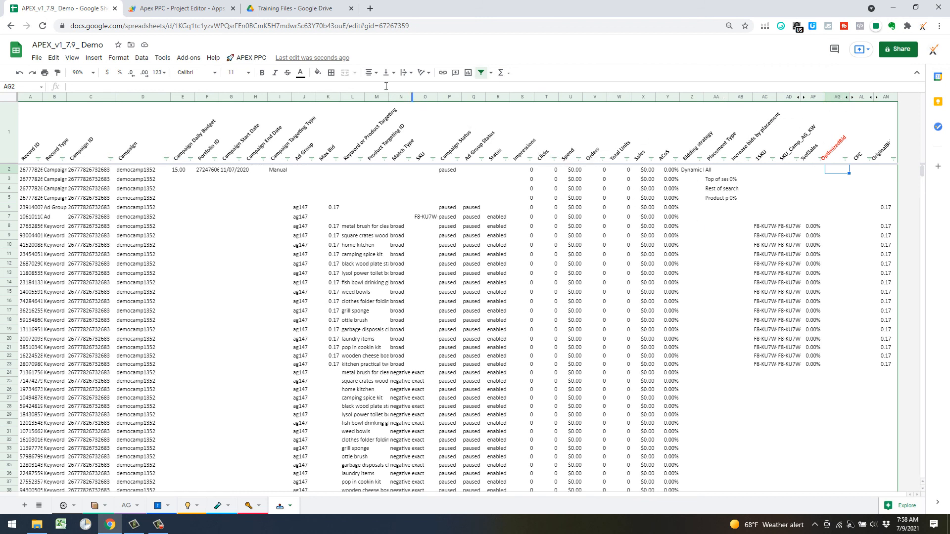
- View the APEX PPC Bulk Filters & Actions options available for the bulk file, without running any of them
click(246, 58)
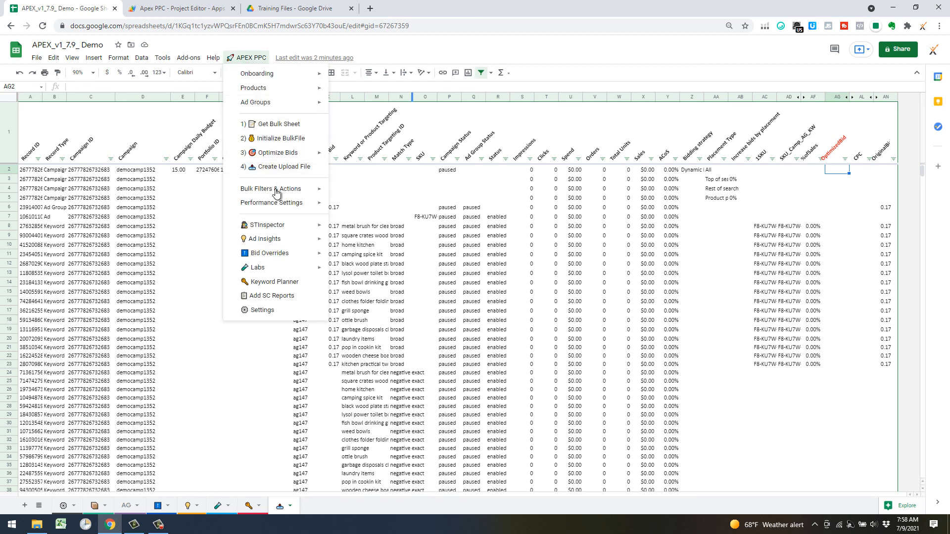
mouse_move(276, 192)
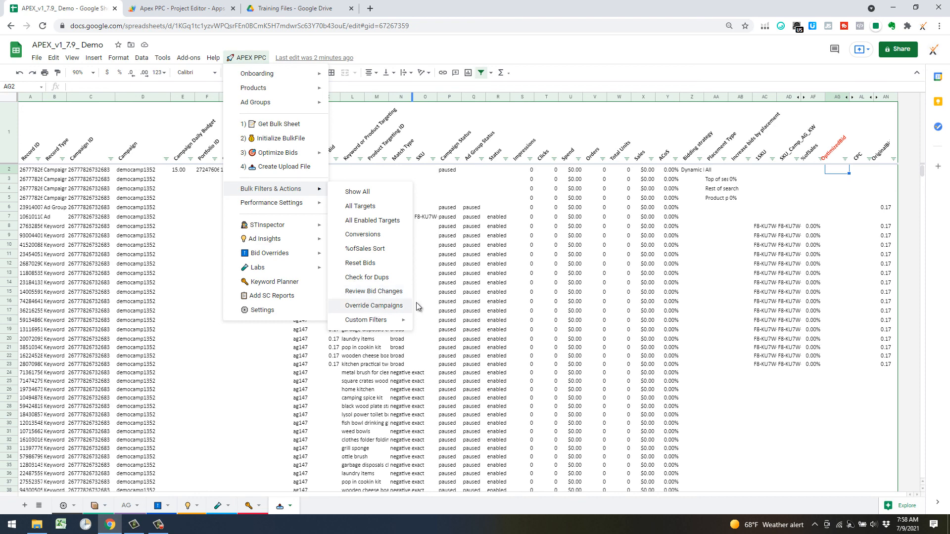
click(448, 283)
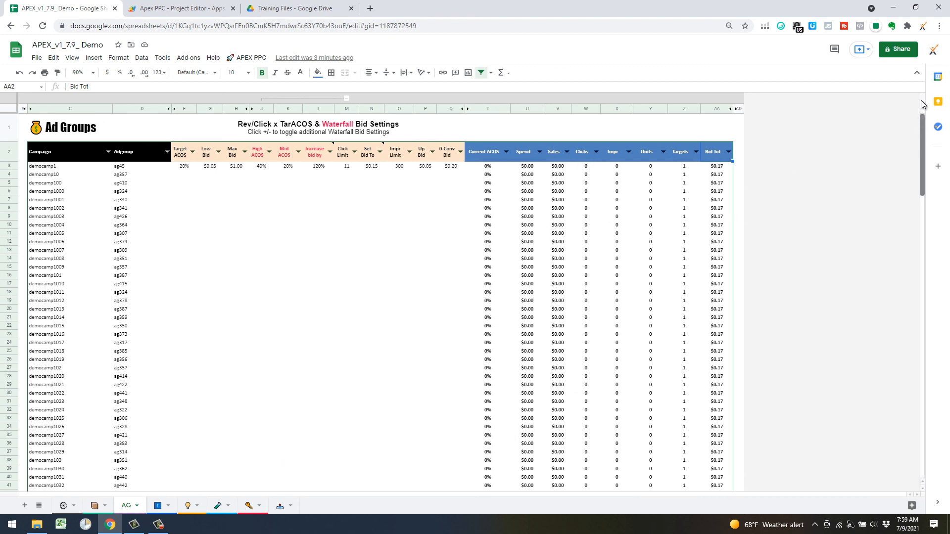
- Examine the Ad Groups sheet's campaign rows, bid settings and metrics from the first row to the last, and return to the start
drag(929, 208, 928, 459)
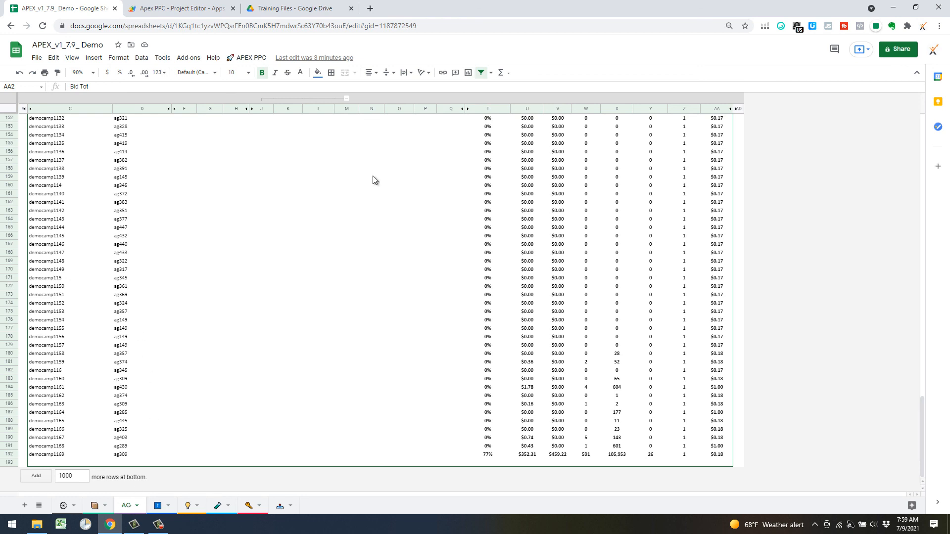
click(921, 412)
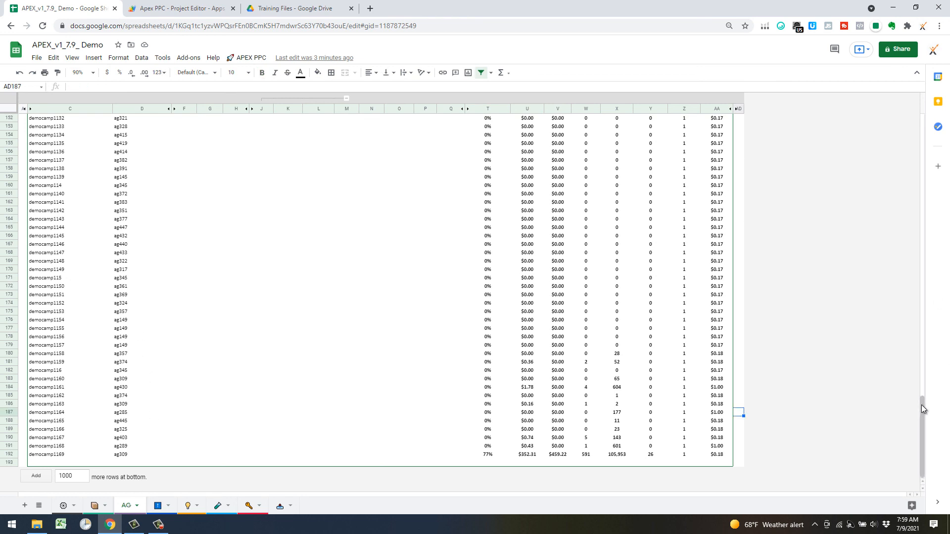
drag(921, 404, 929, 119)
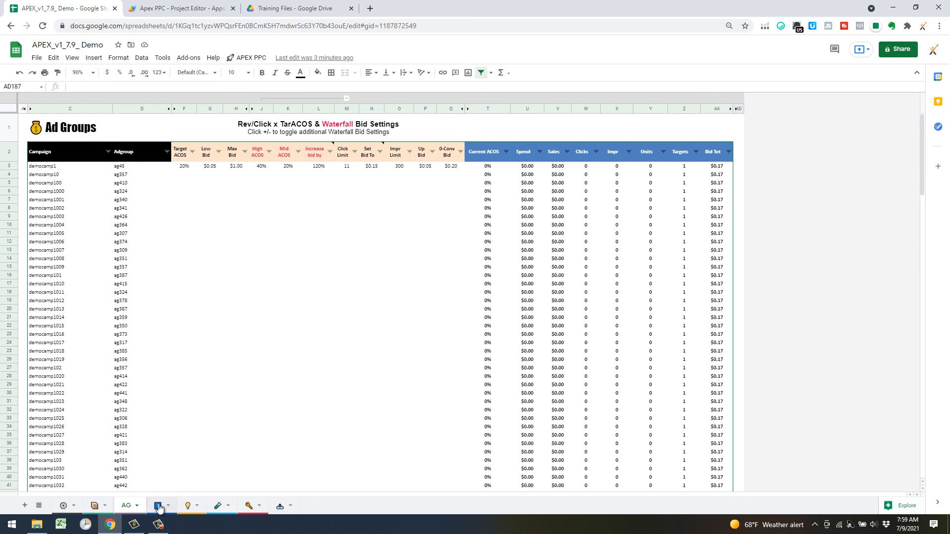
click(318, 334)
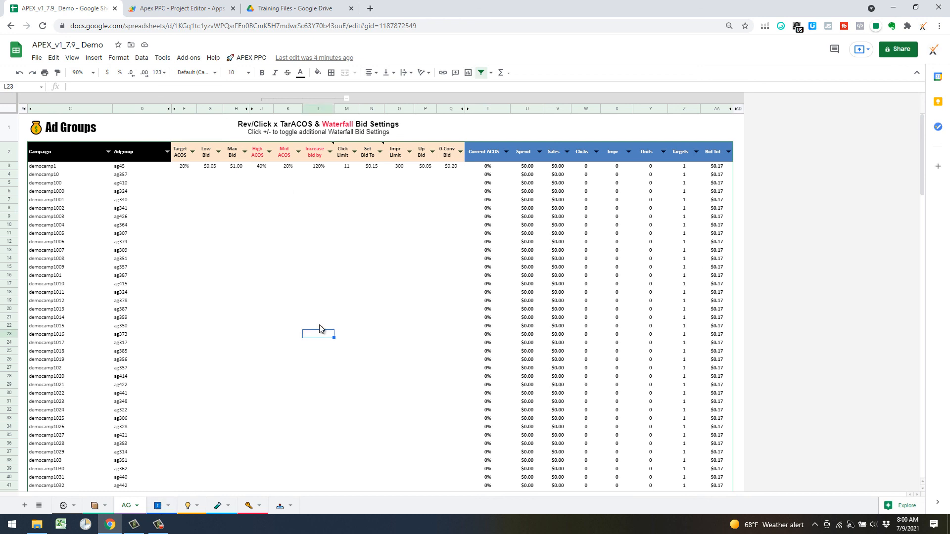